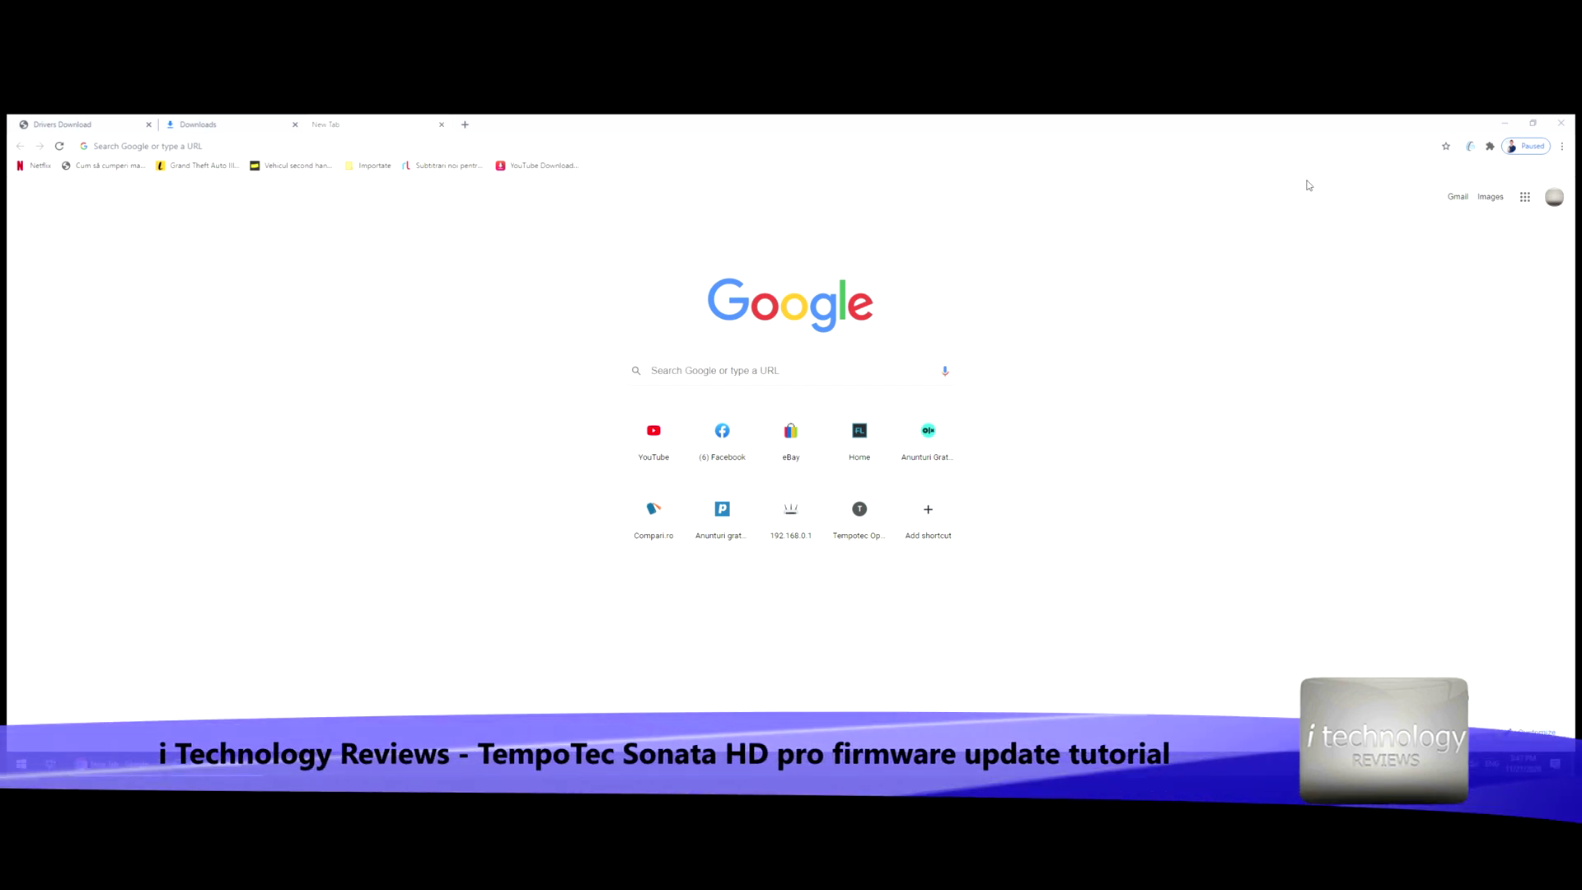
# Try loading tempotec.com.cn, then tempotec, in Chrome's address bar
pyautogui.click(260, 147)
pyautogui.write('tempotec.com.')
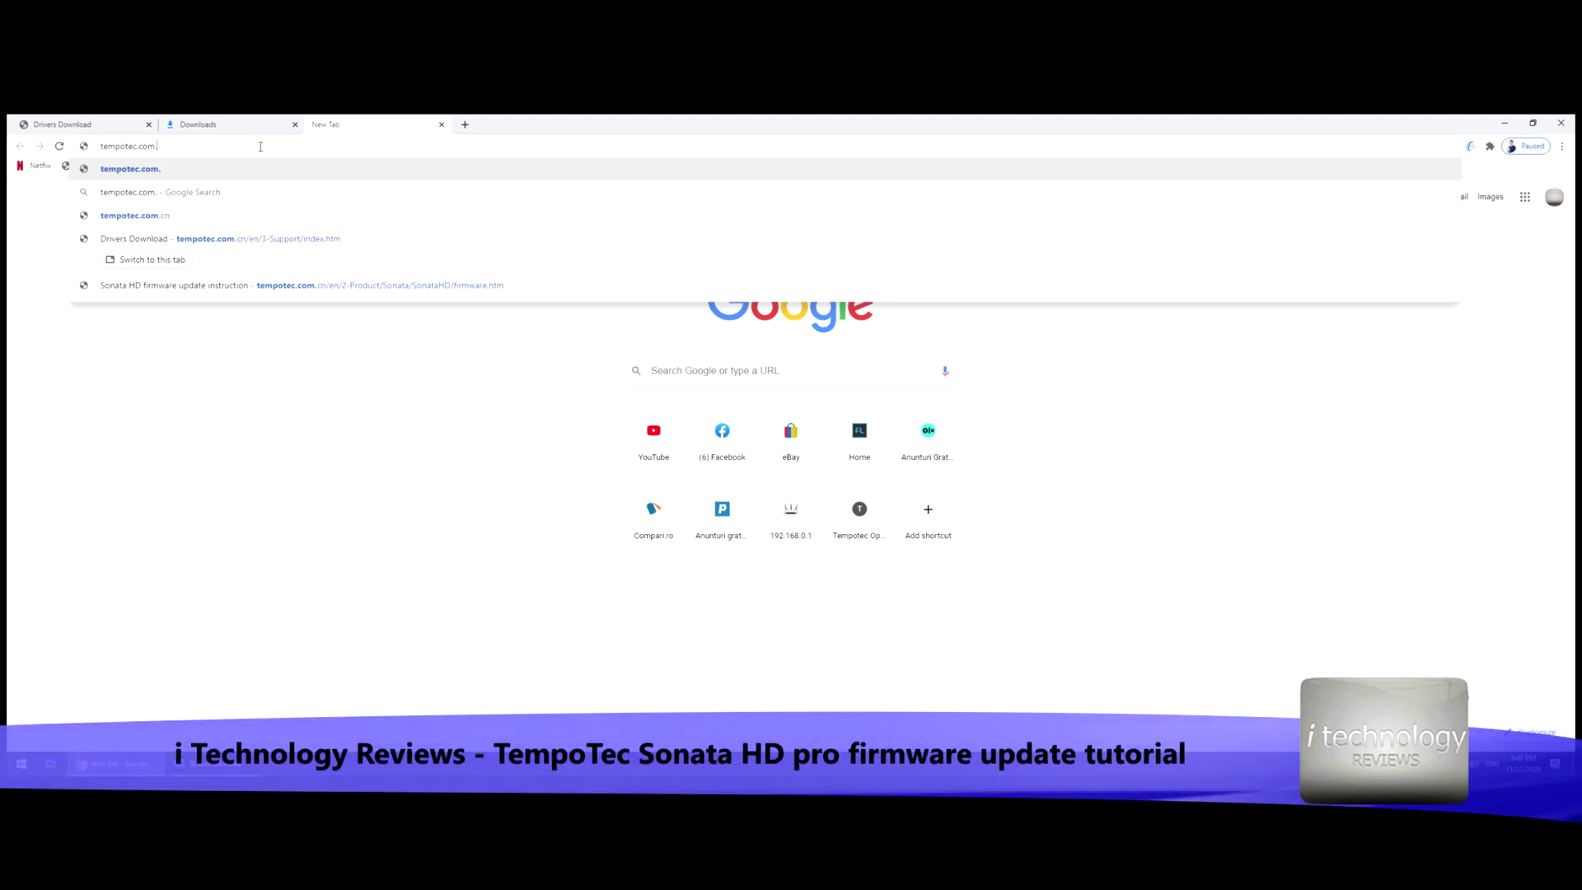
pyautogui.write('cn')
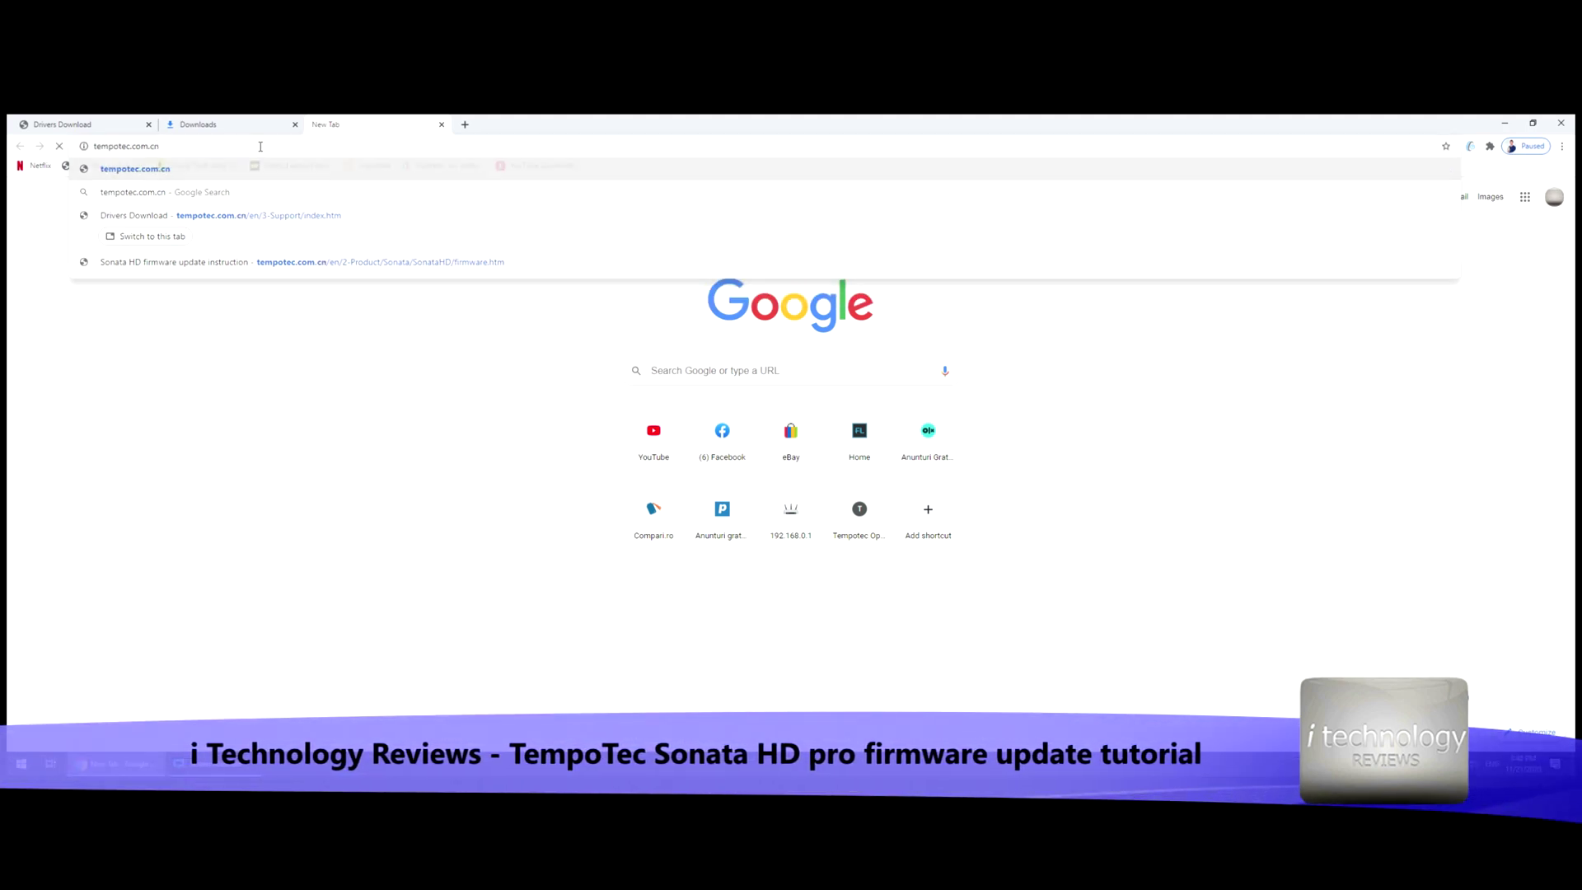
pyautogui.press('Return')
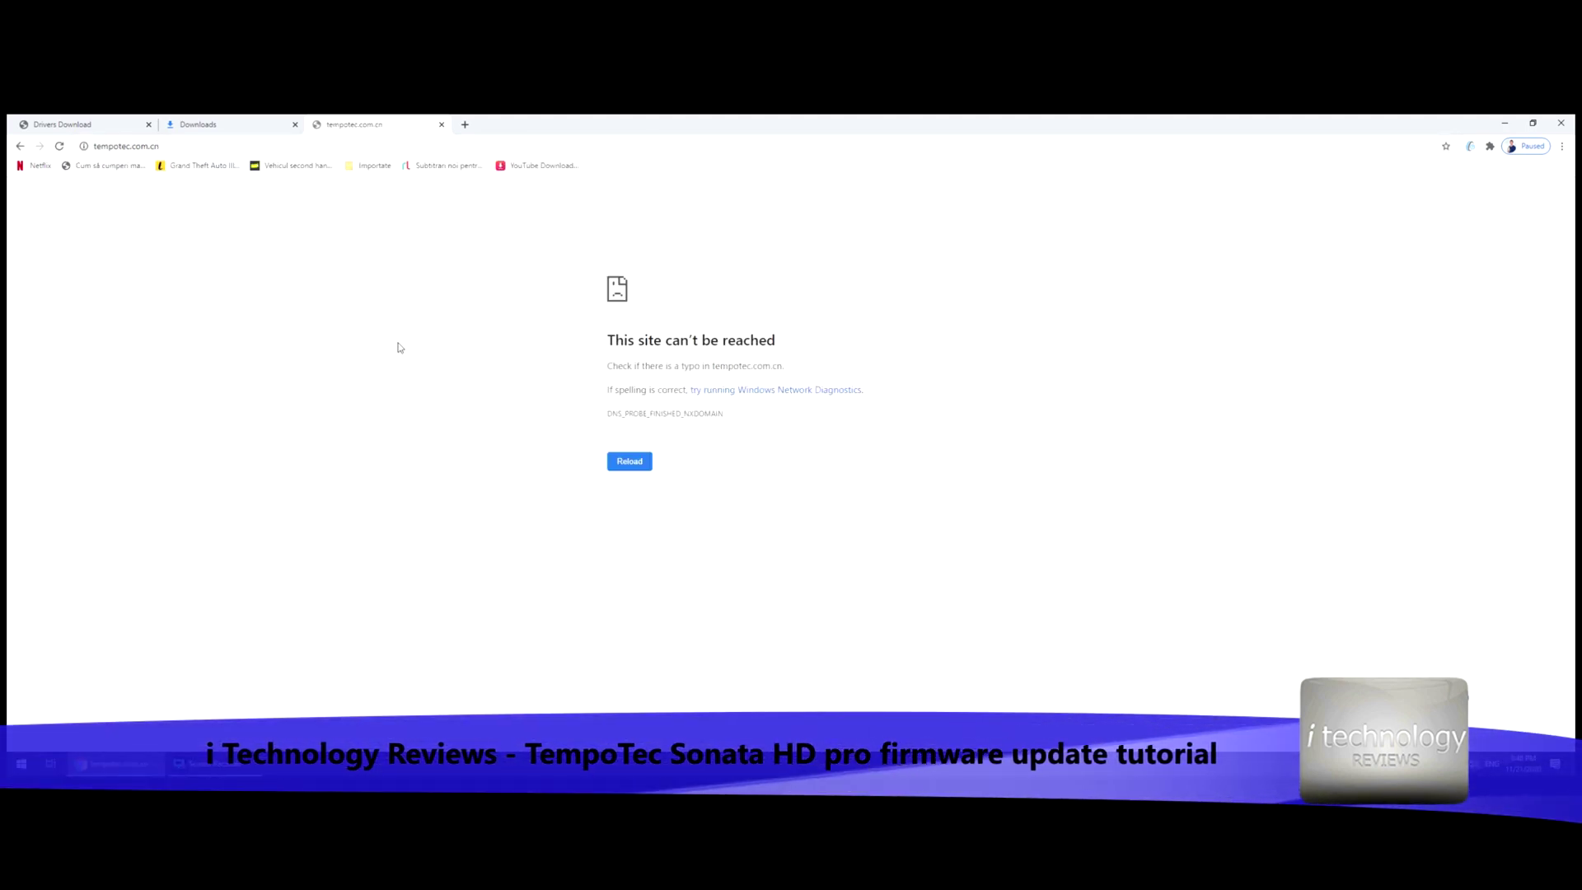
pyautogui.click(295, 145)
pyautogui.write('tempotec')
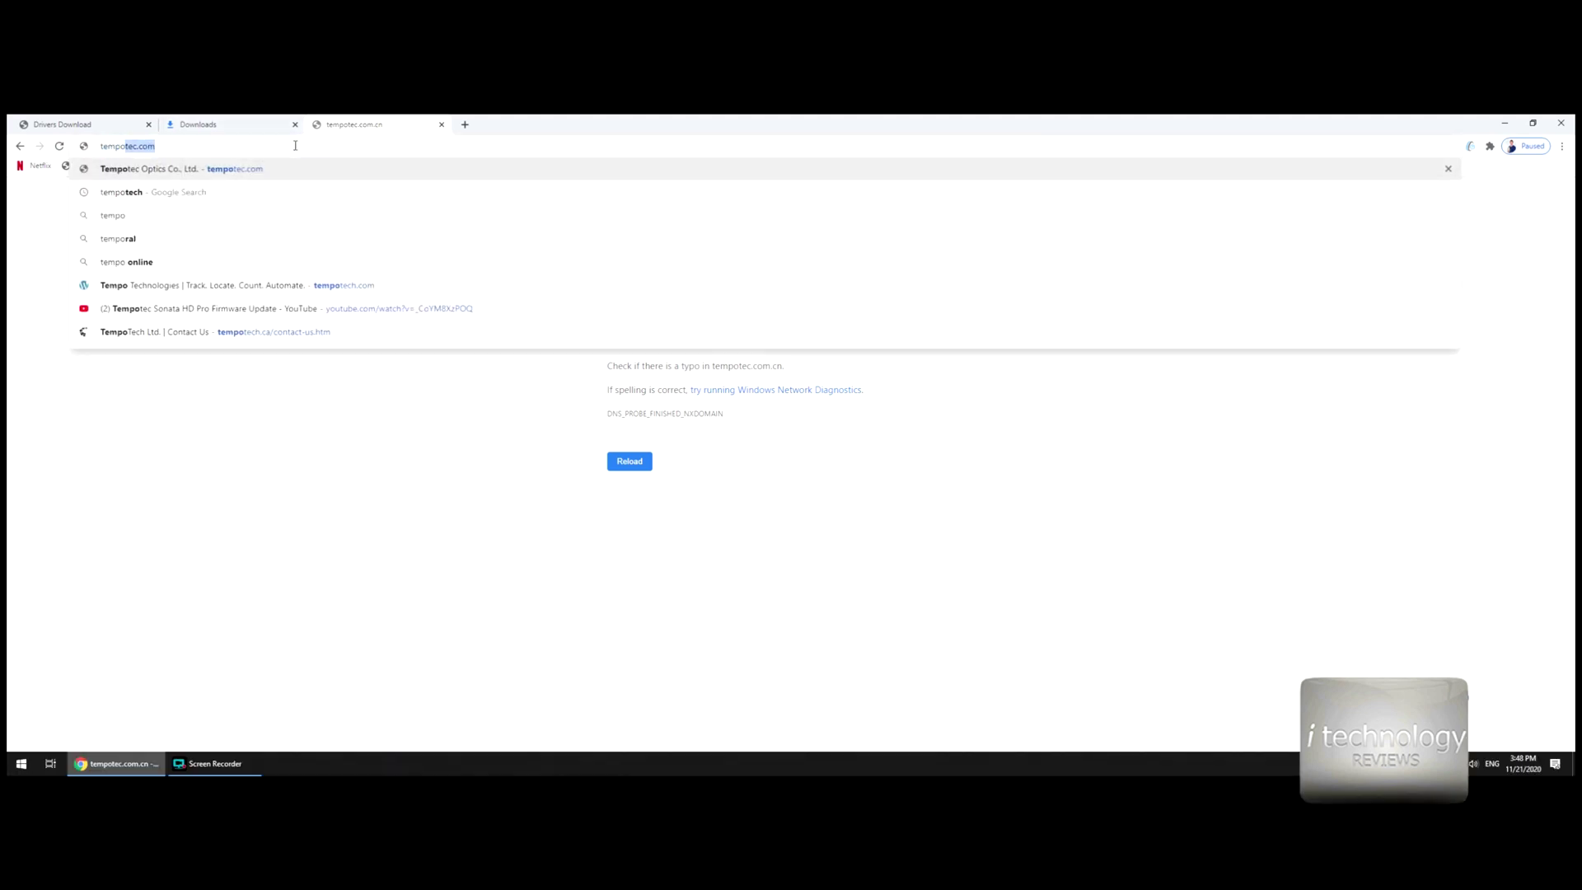
pyautogui.press('Return')
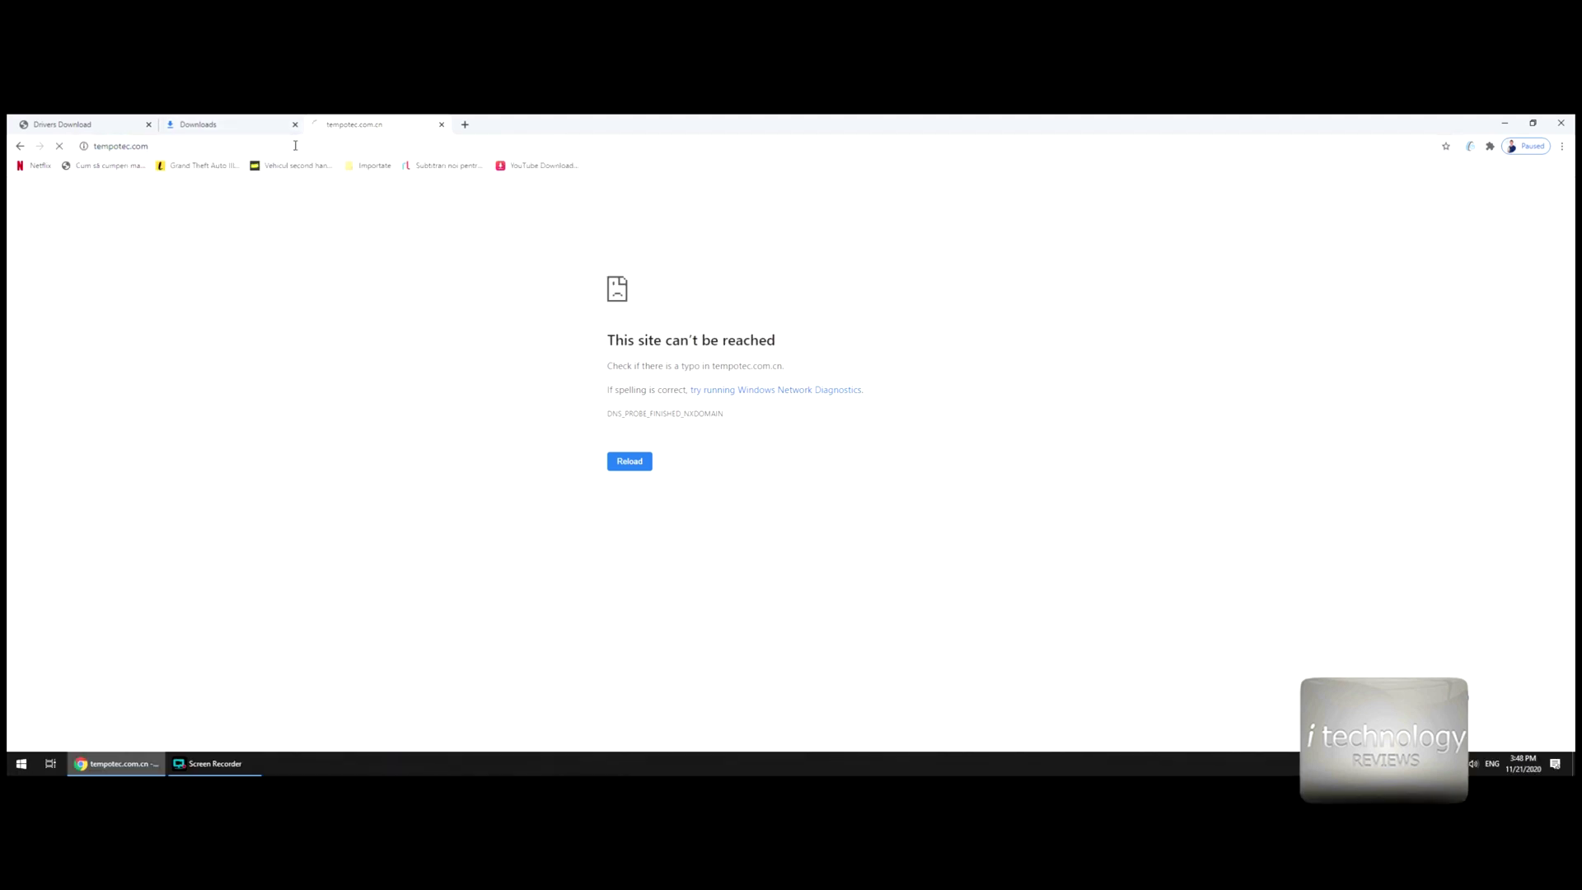
# Replace the address with the suggested tempotec.com.cn/en and load the English TempoTec site
pyautogui.click(206, 145)
pyautogui.press('BackSpace')
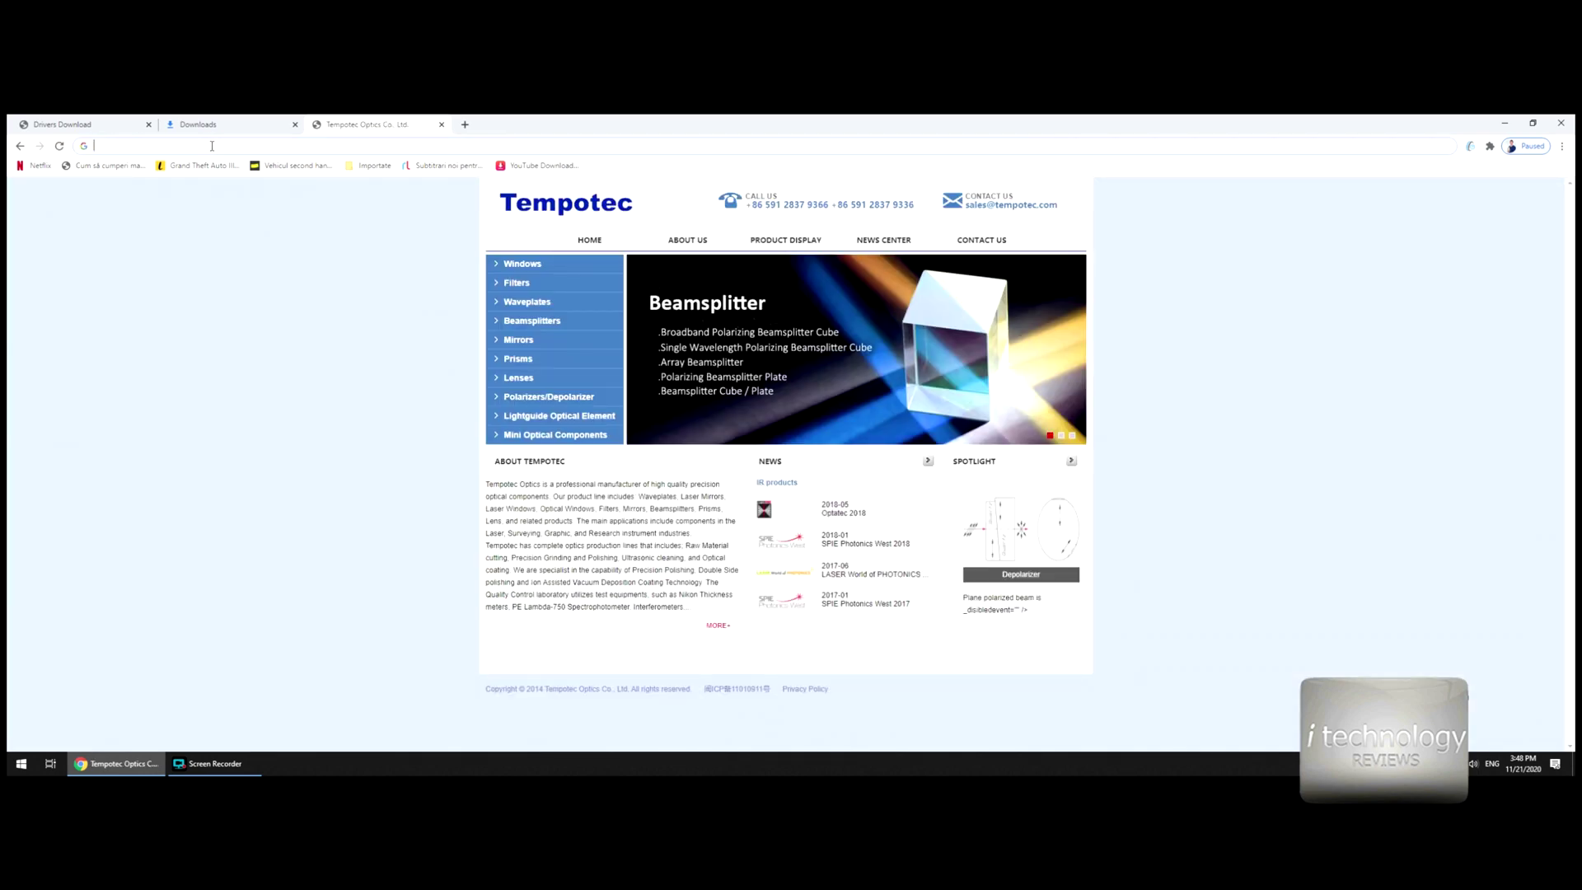
pyautogui.write('te')
pyautogui.press('Home')
pyautogui.write('www.')
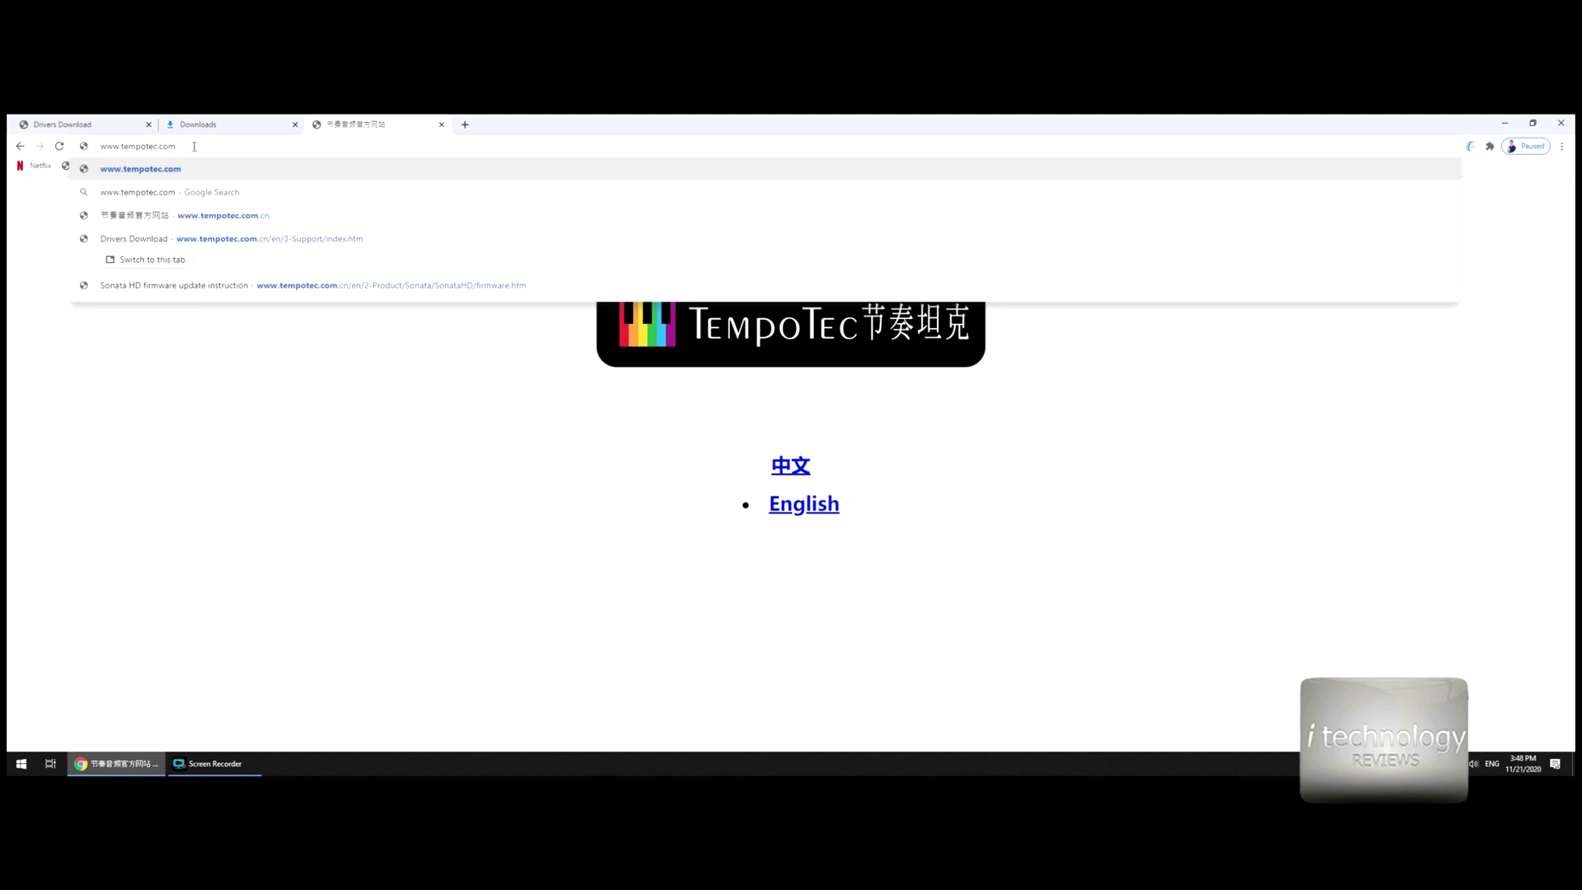
pyautogui.hotkey('ctrl', 'a')
pyautogui.write('http://www.tempotec.com.cn/en')
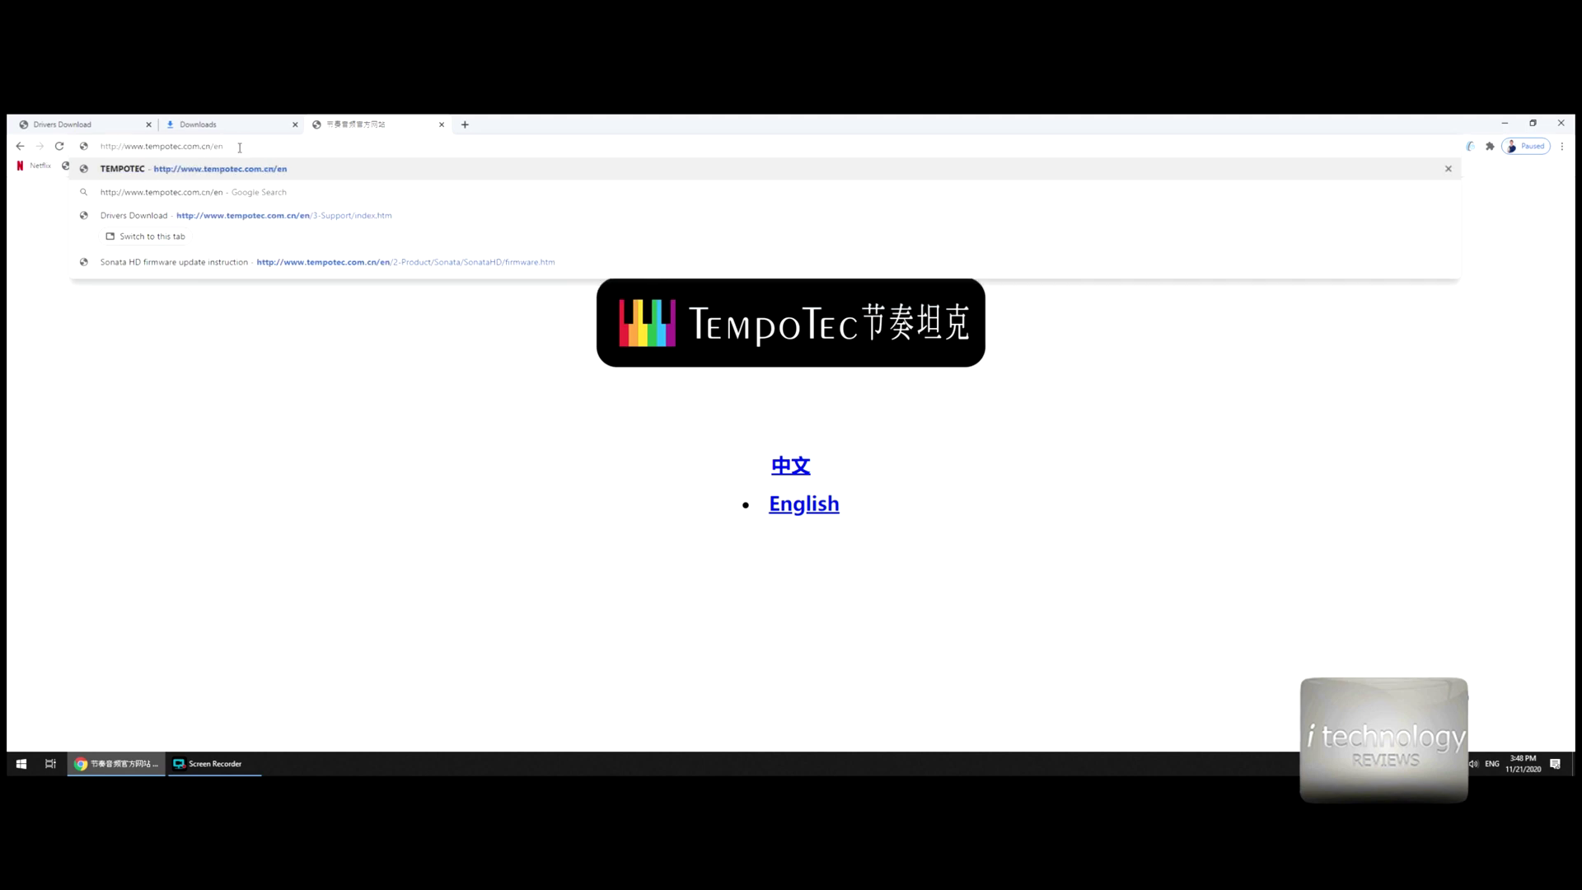
pyautogui.press('Return')
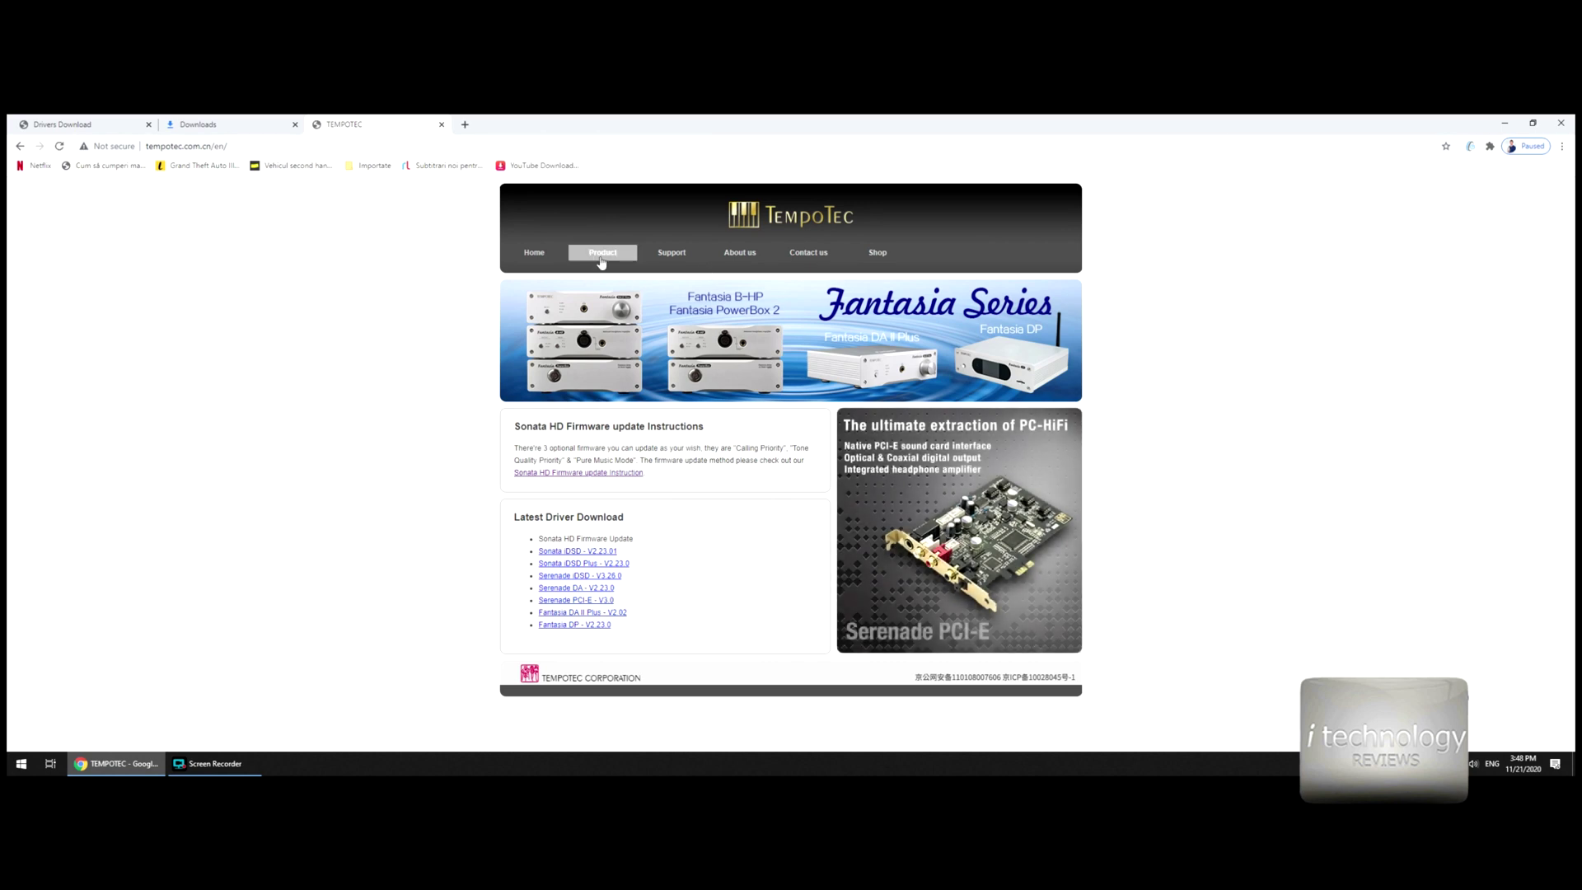
# Open the Drivers Download page and find the Sonata HD PRO V3.0 firmware link and date
pyautogui.click(681, 259)
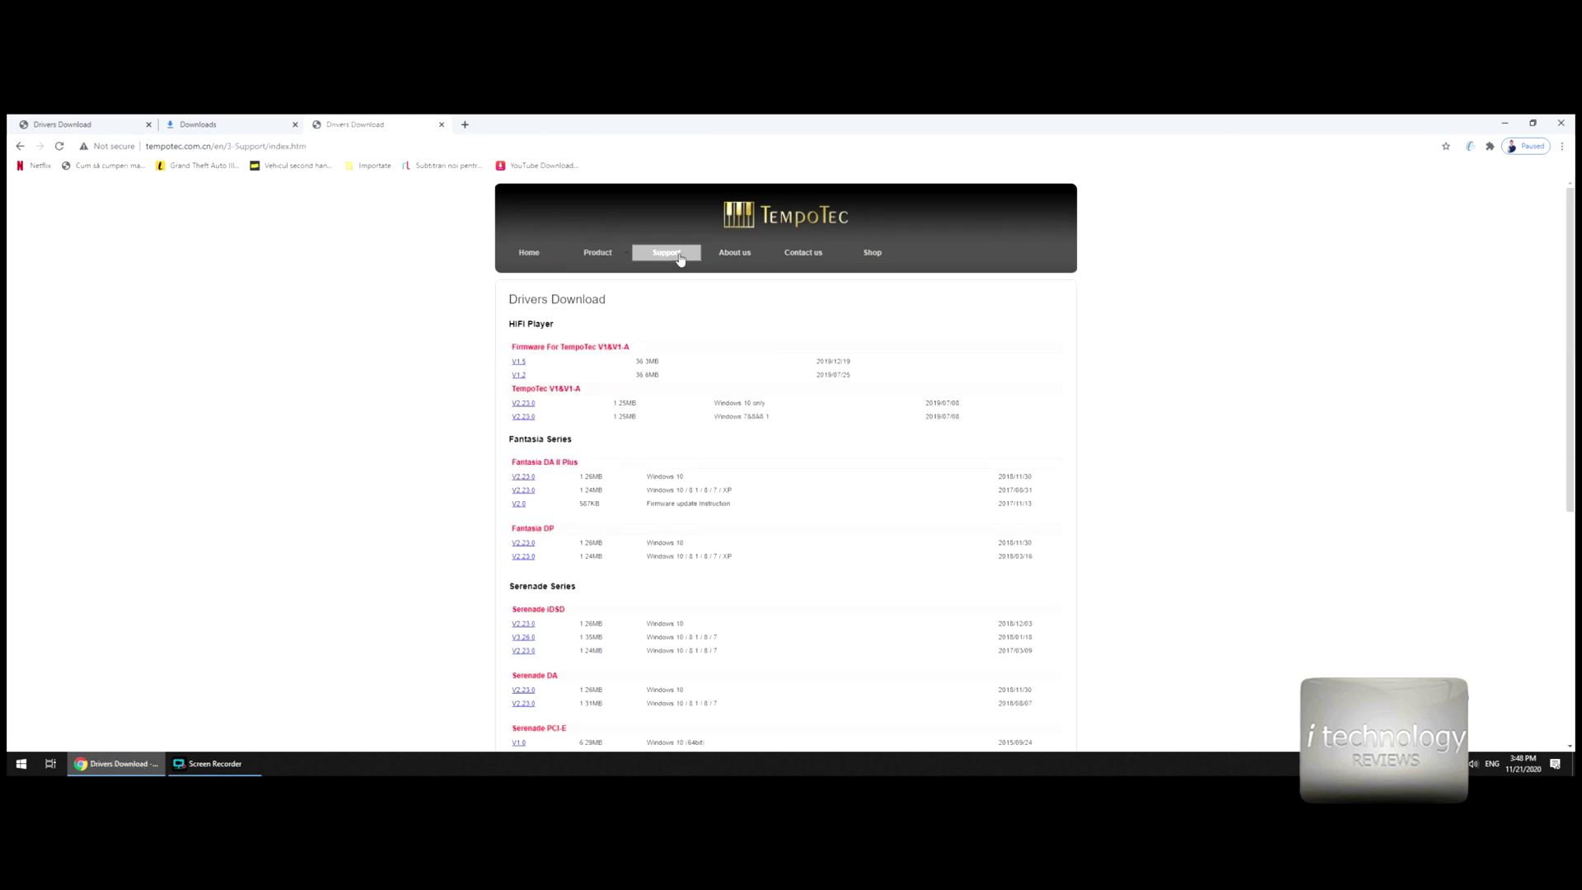
pyautogui.scroll(-5, 824, 394)
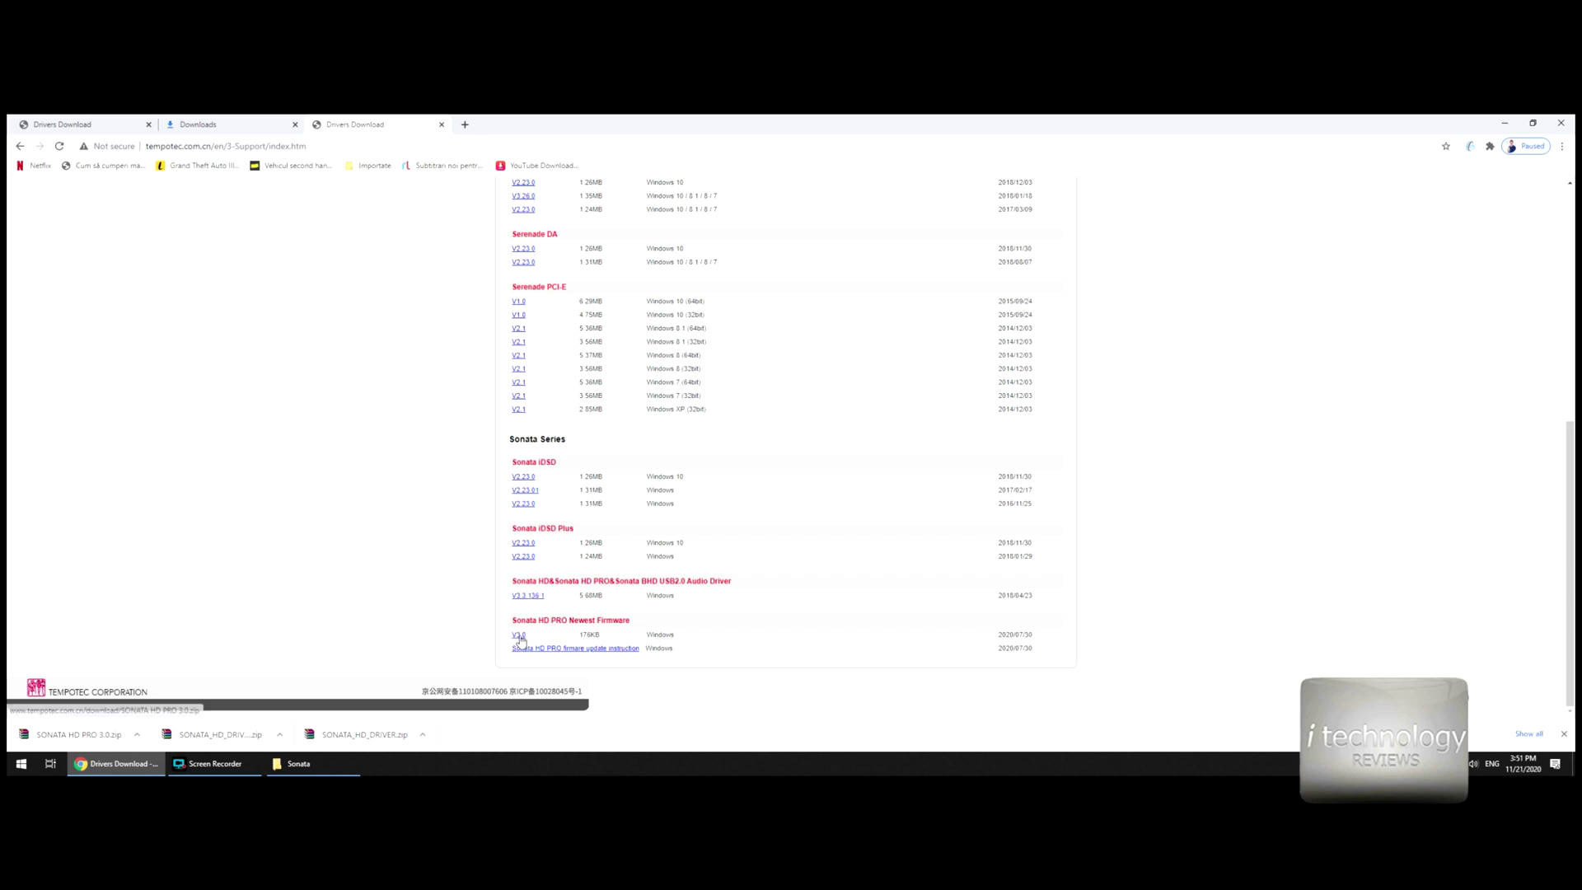
pyautogui.moveTo(533, 635); pyautogui.dragTo(512, 639)
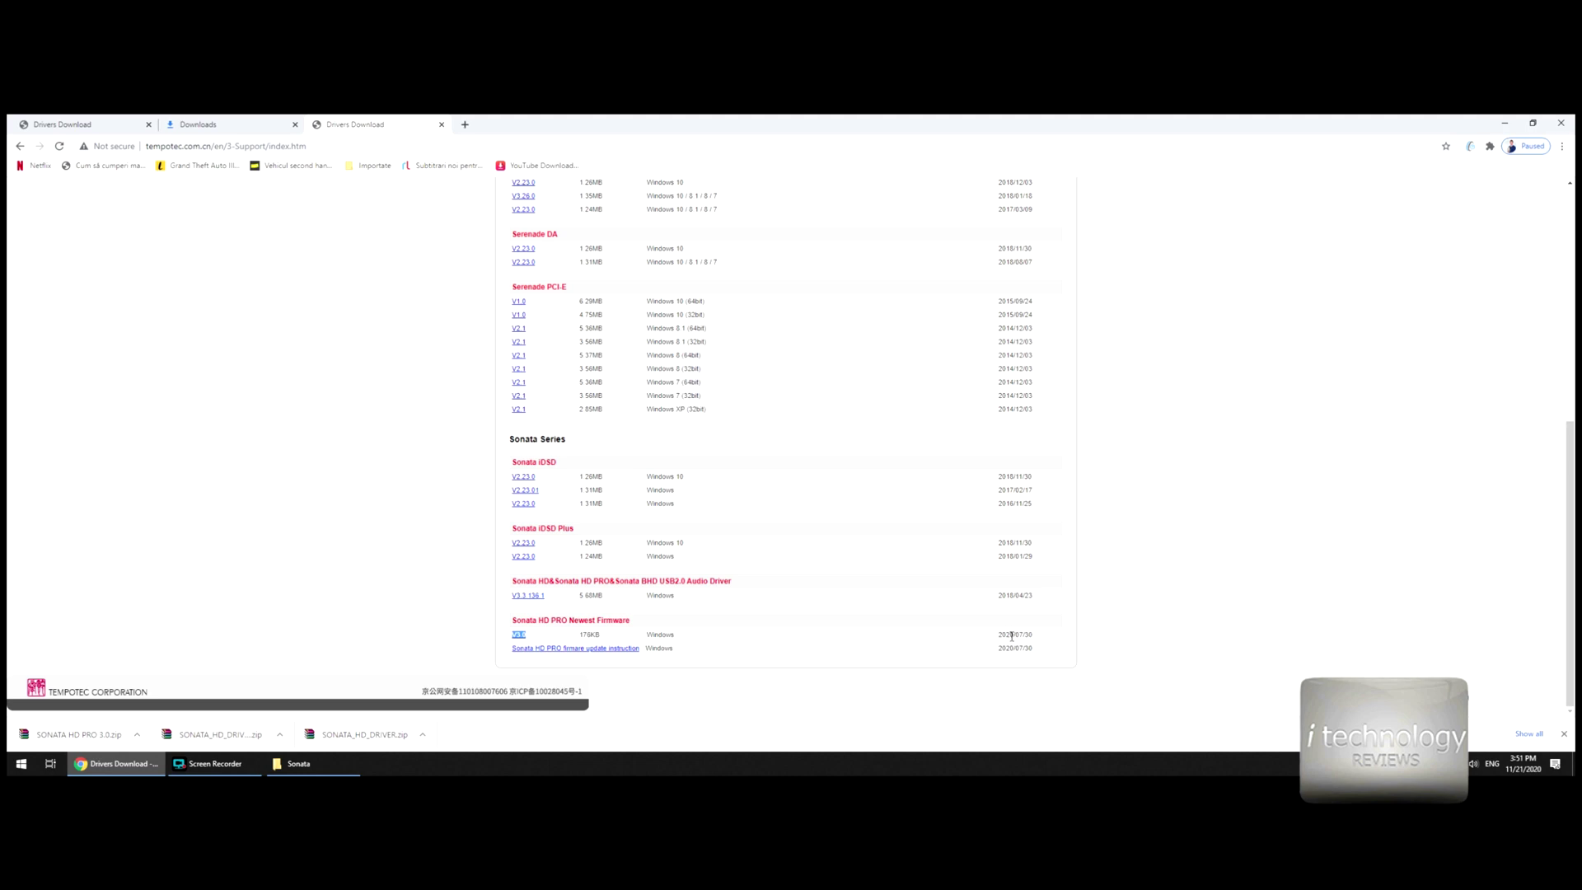
pyautogui.moveTo(998, 596); pyautogui.dragTo(1012, 634)
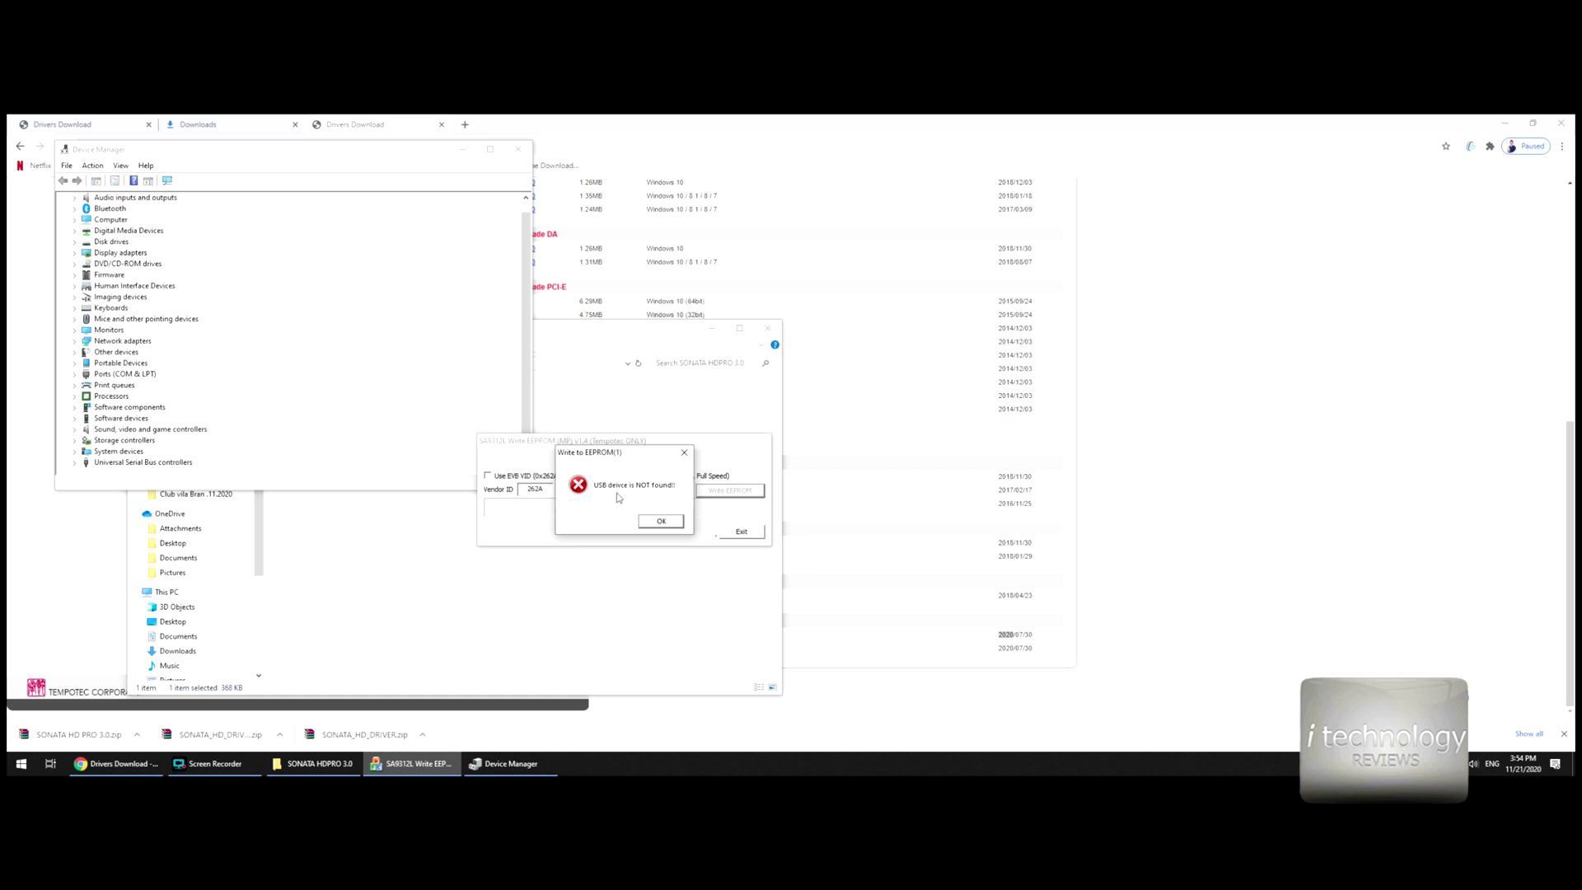
# Dismiss the 'USB device is NOT found!' error and bring the SONATA HD PRO 3.0 folder forward
pyautogui.click(661, 521)
pyautogui.moveTo(617, 439); pyautogui.dragTo(706, 492)
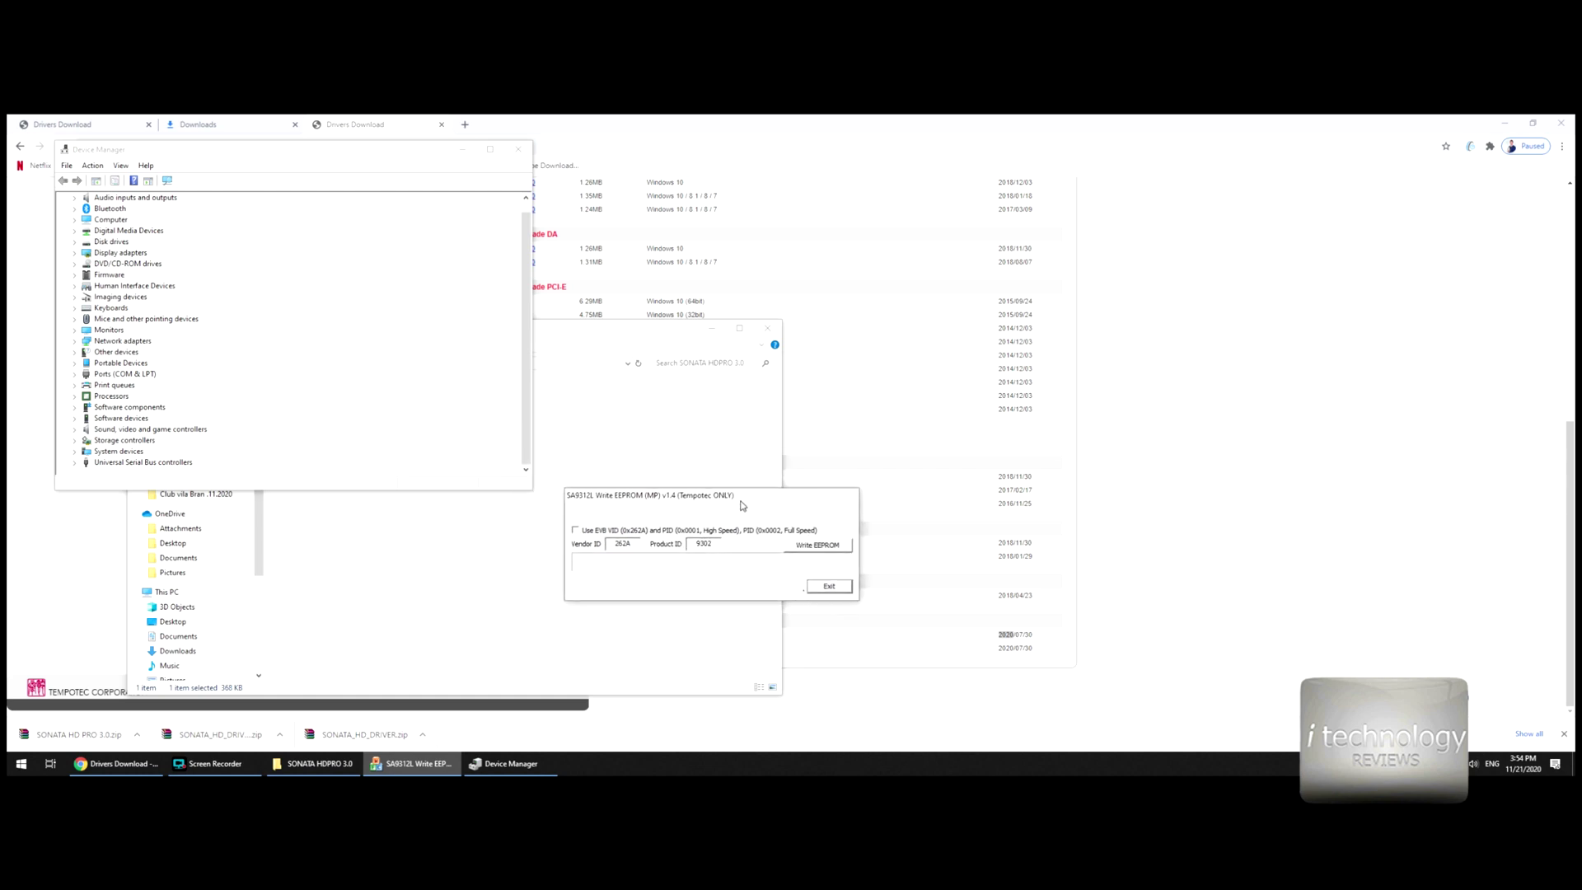
pyautogui.click(639, 456)
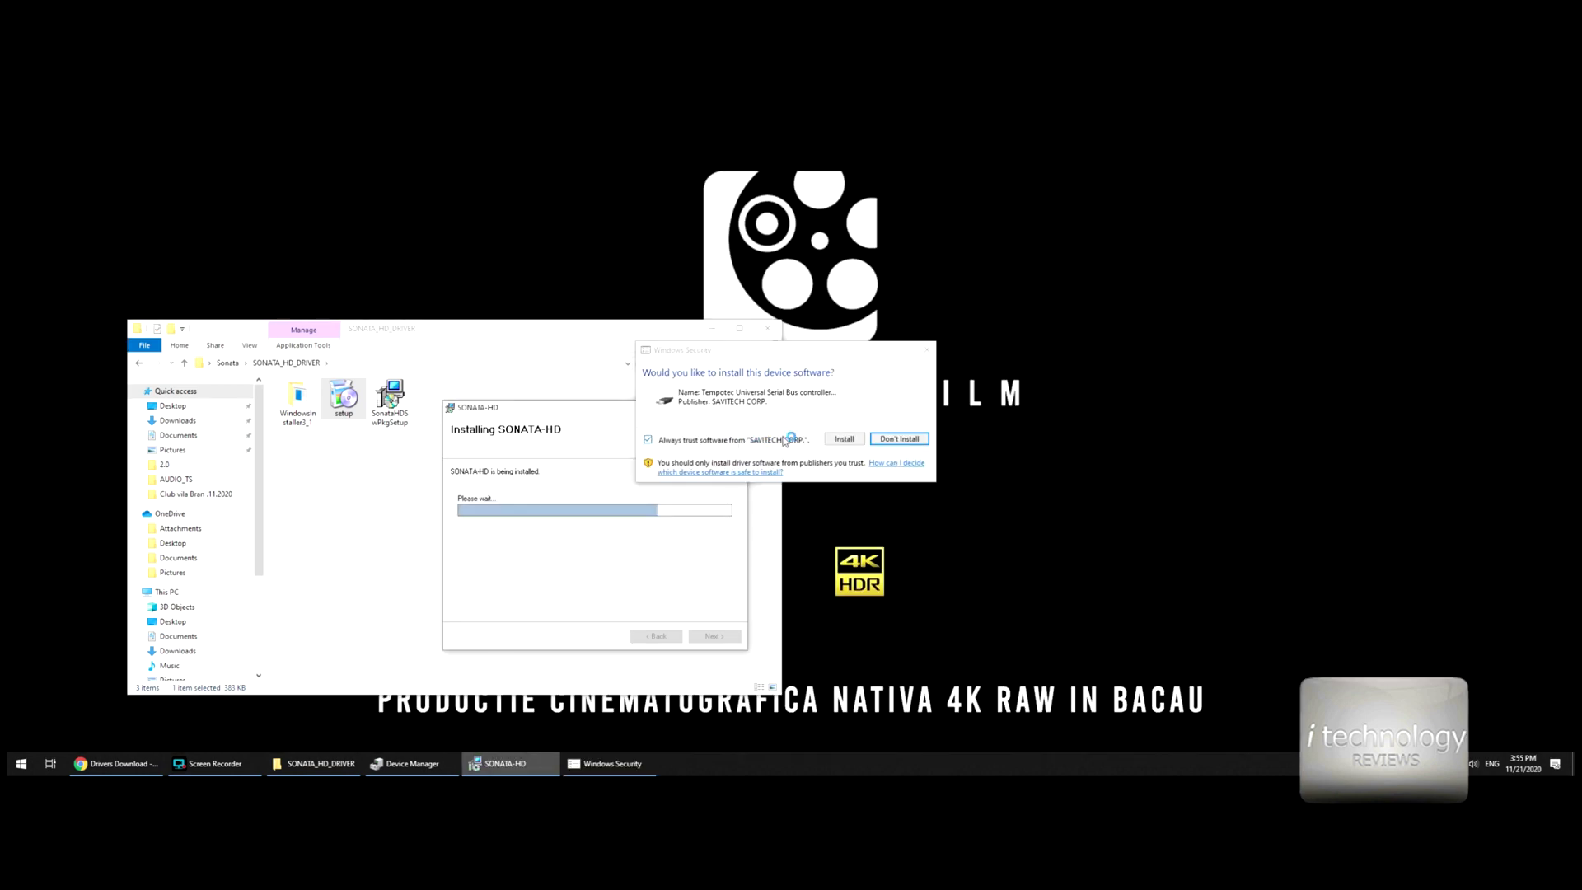
# Approve the Tempotec USB controller driver, accept the restart, and return to Device Manager
pyautogui.click(844, 438)
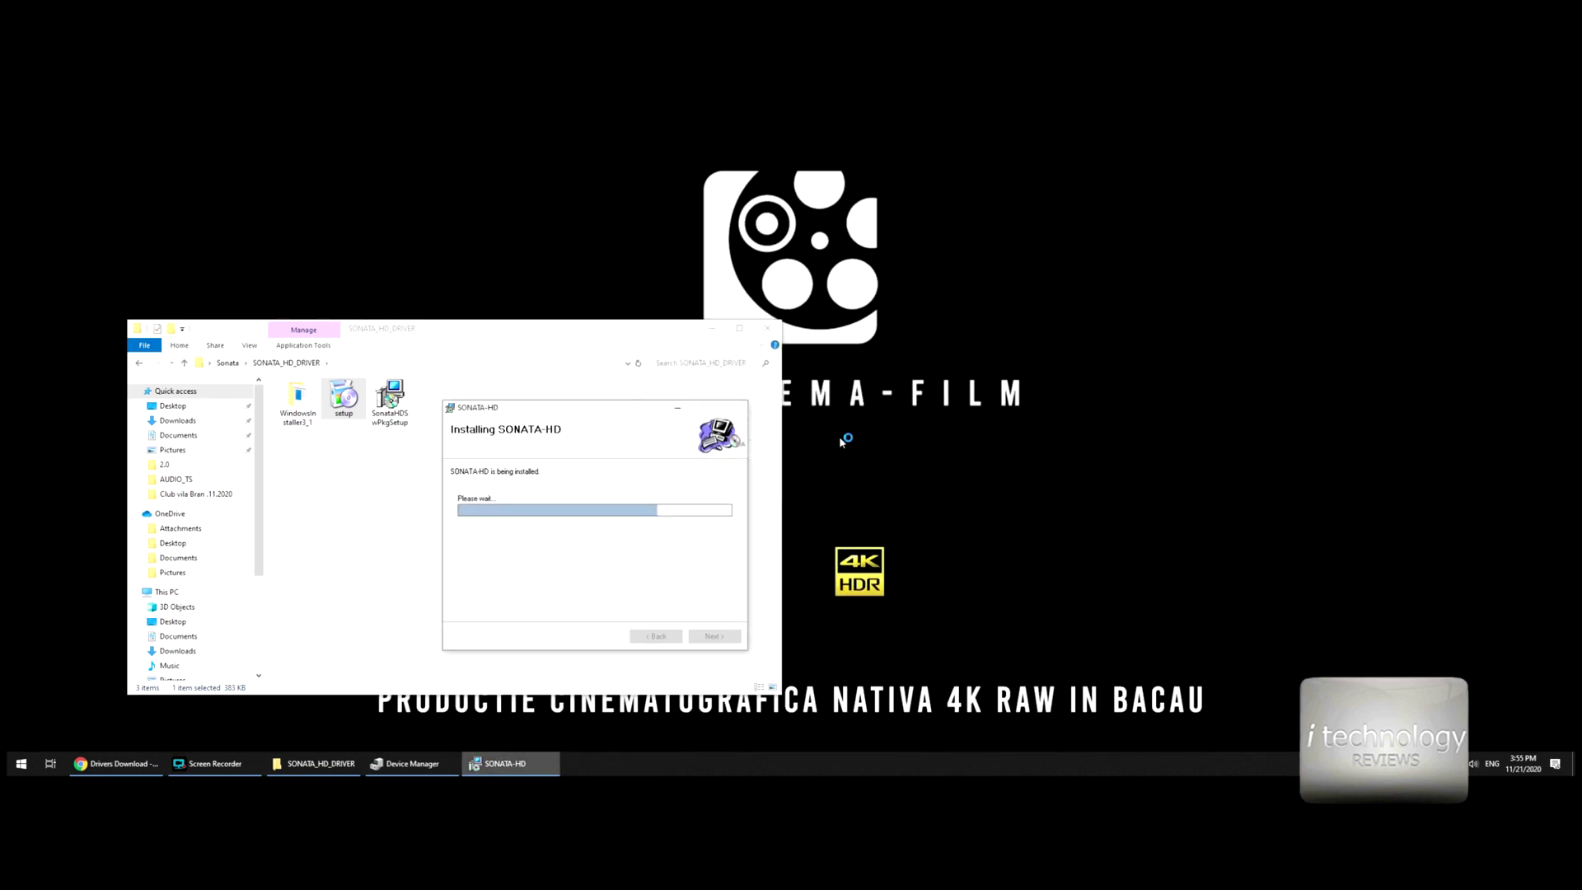
pyautogui.click(713, 328)
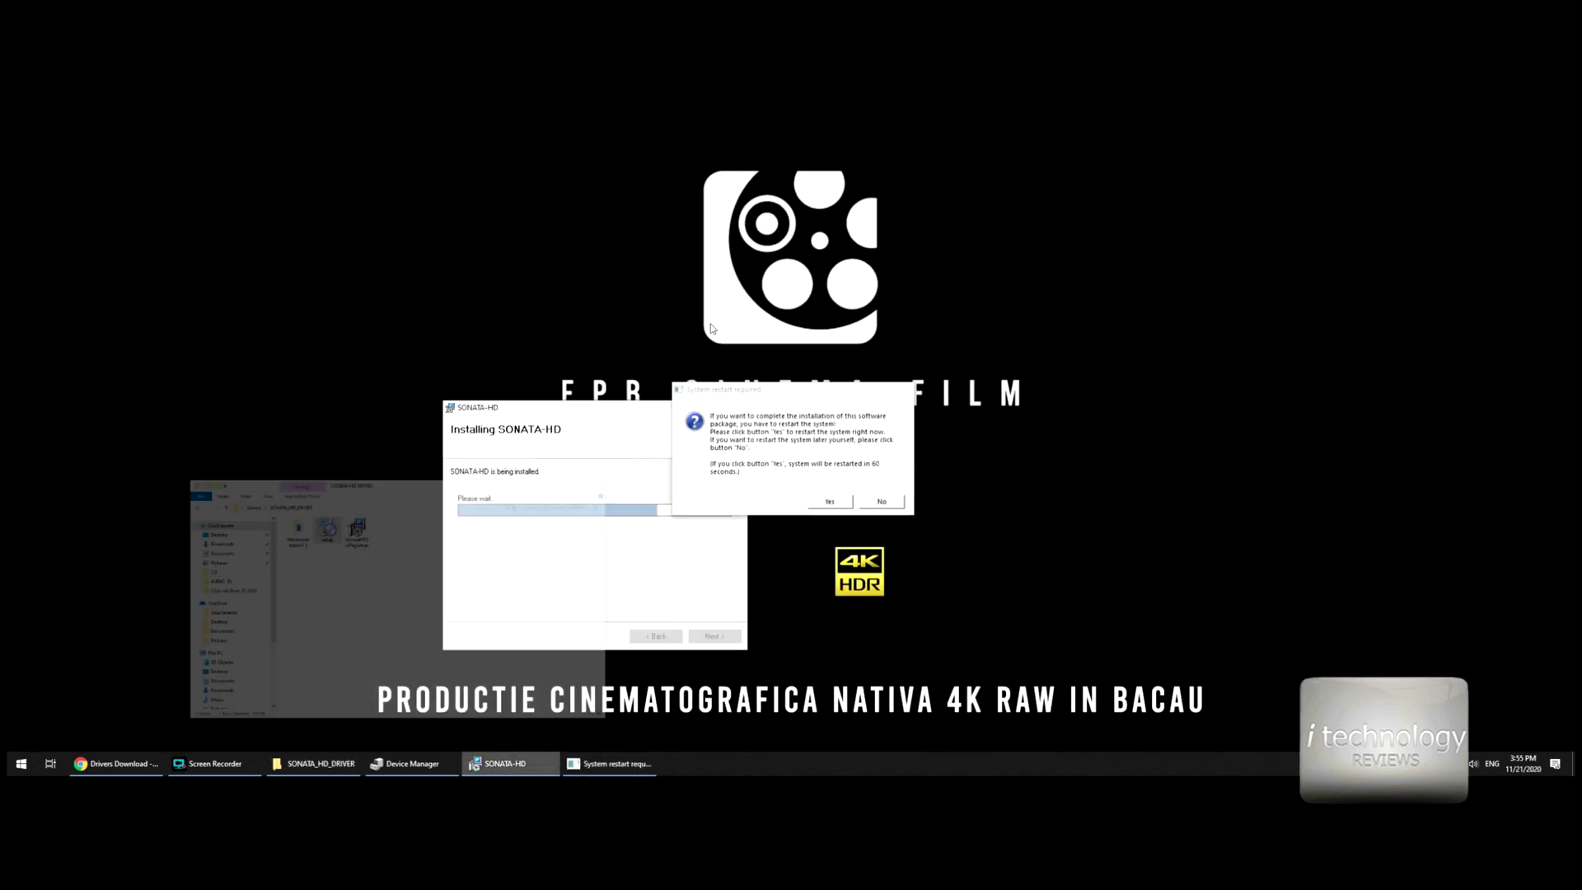
pyautogui.click(831, 501)
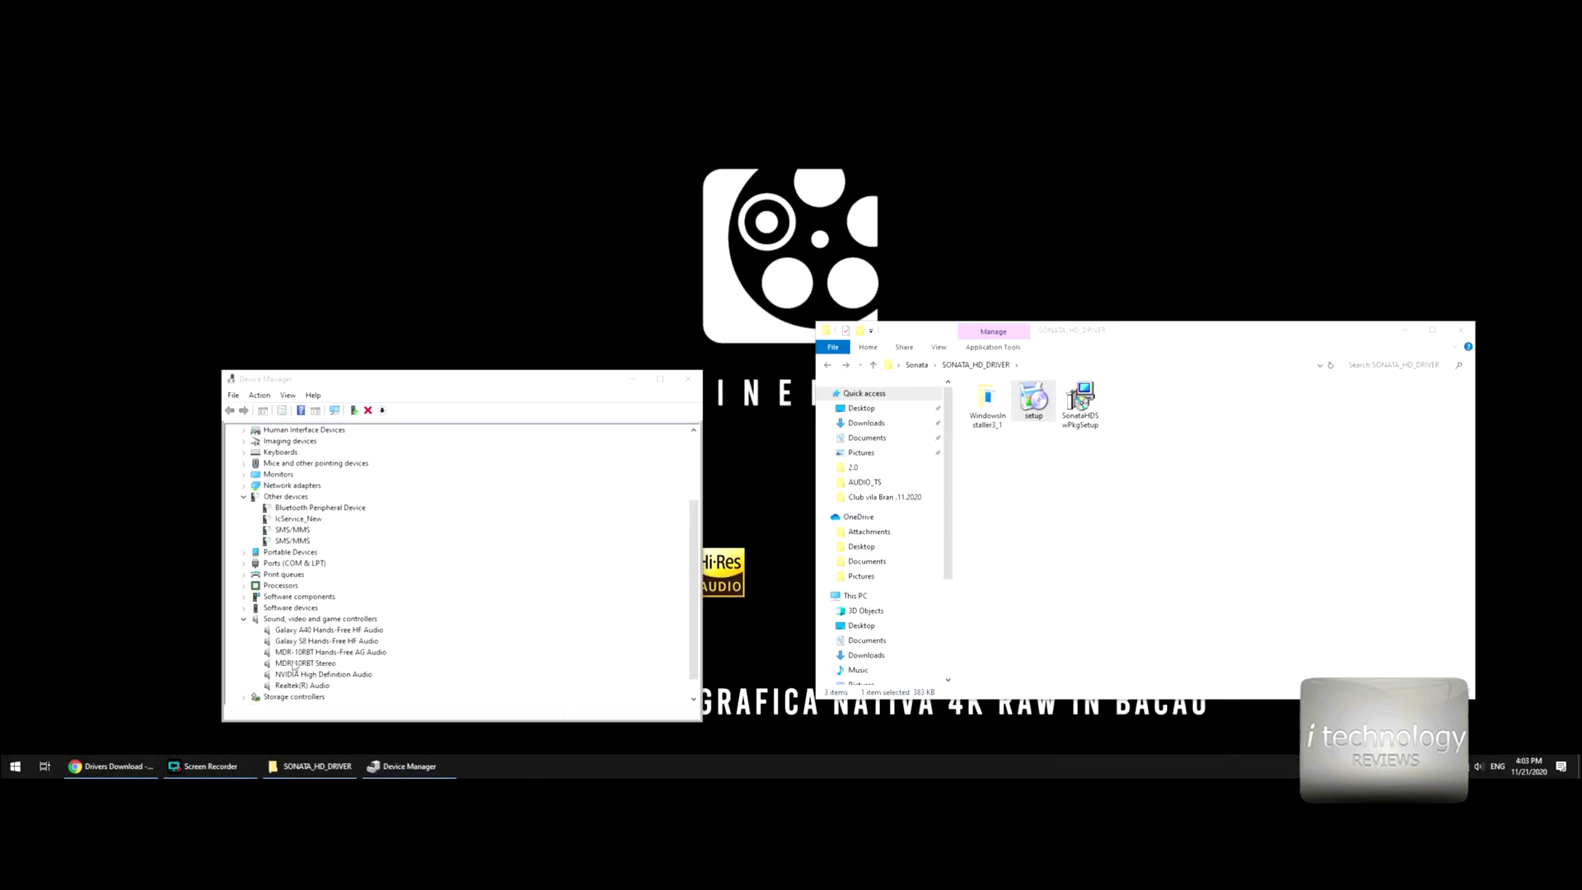
pyautogui.click(313, 680)
pyautogui.click(318, 675)
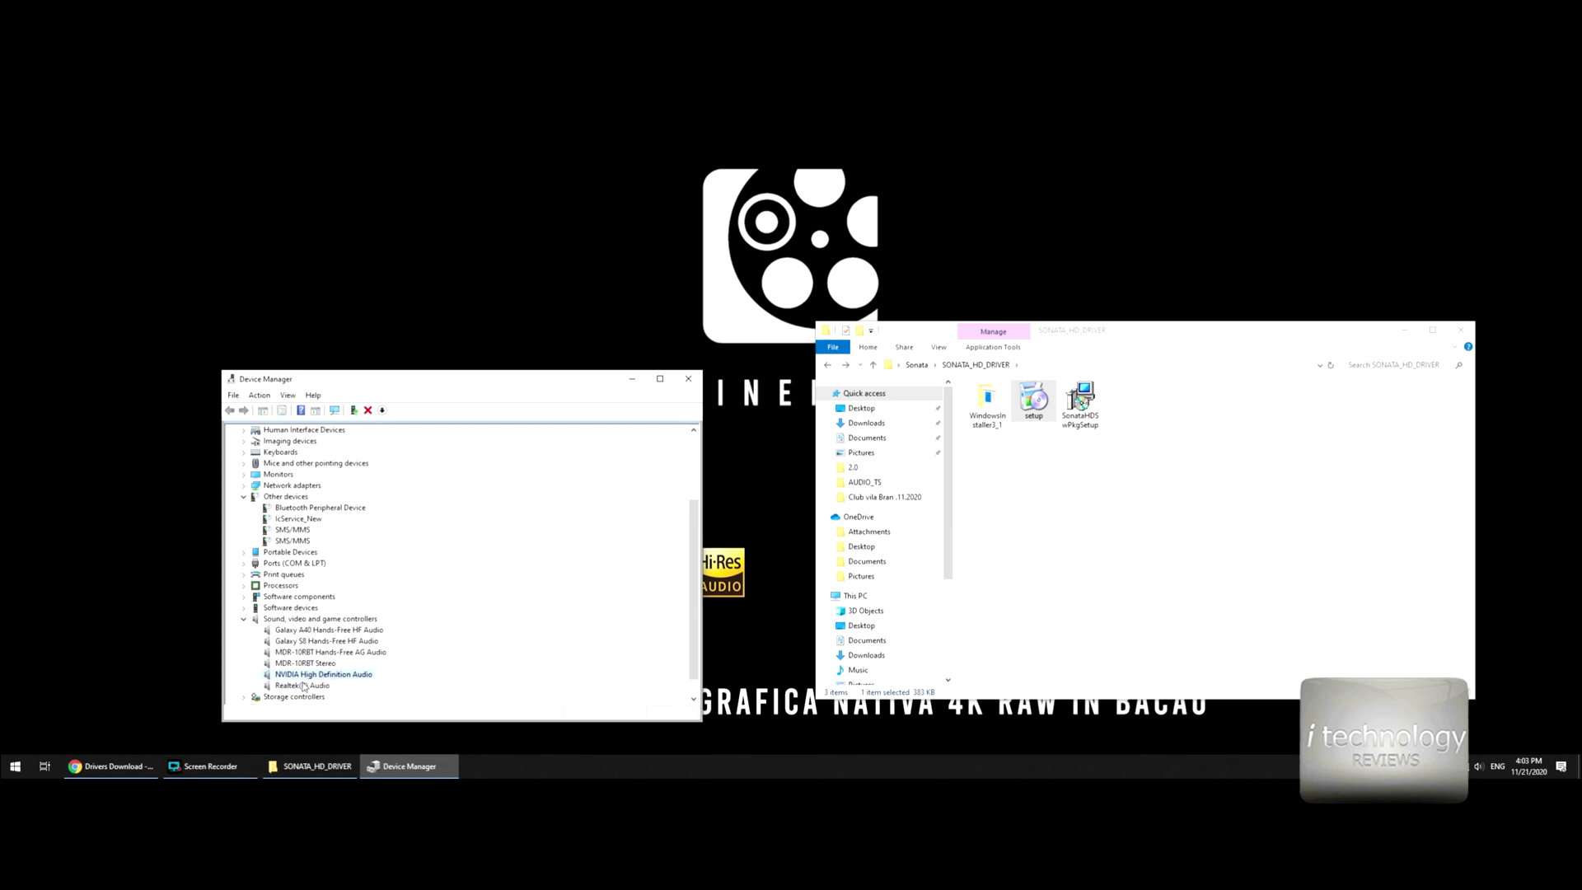
# Select the Realtek(R) Audio entry under sound, video and game controllers
pyautogui.click(304, 686)
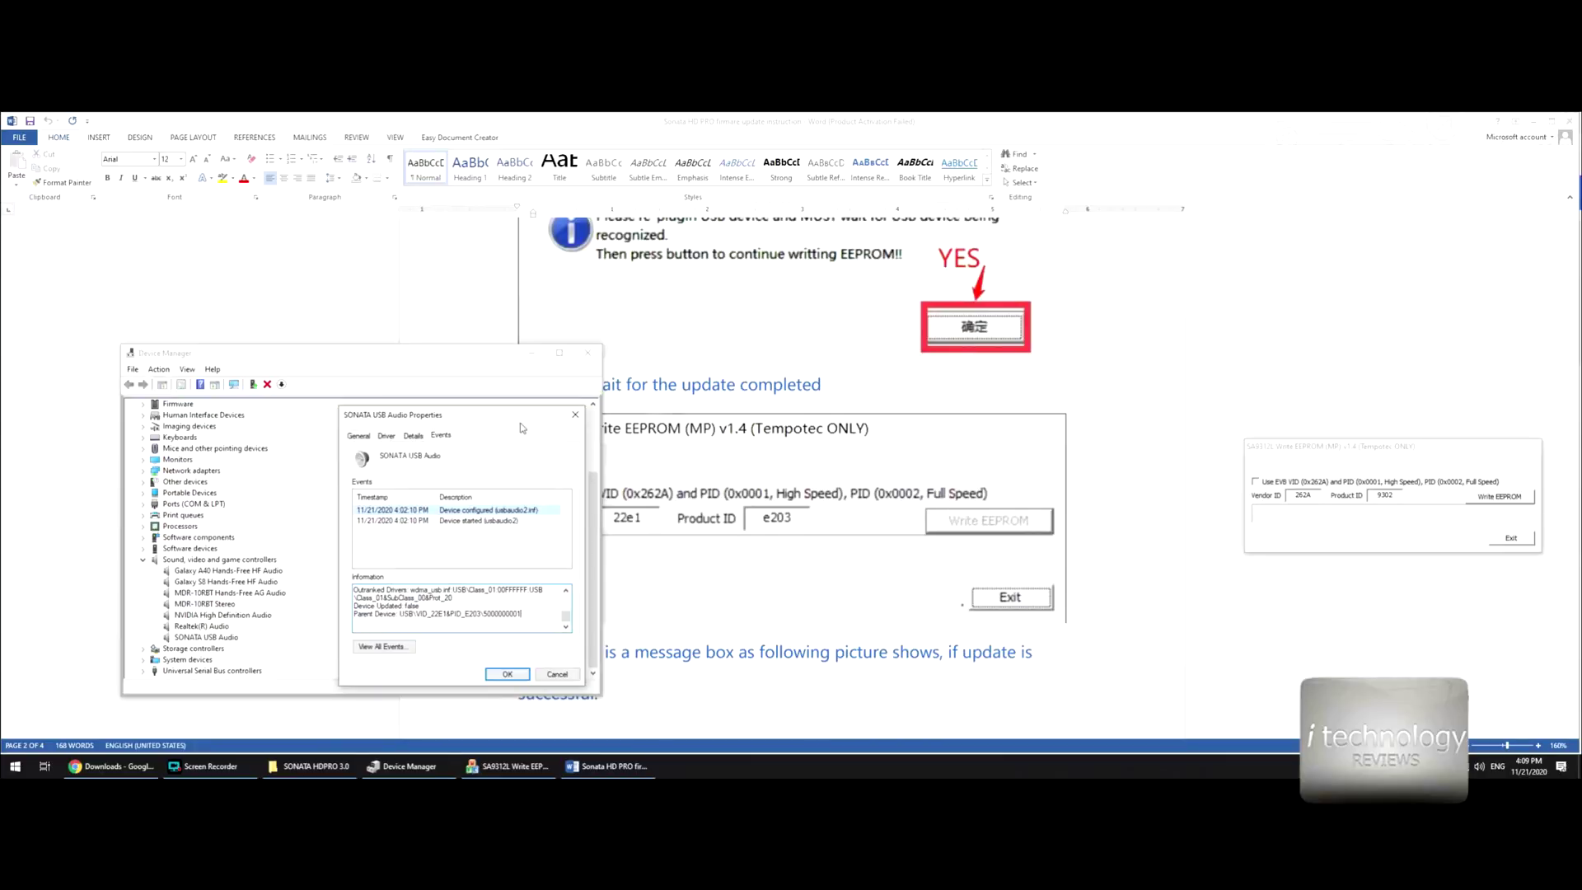
# Open the SONATA USB Audio properties and view its Events tab details
pyautogui.press('Return')
pyautogui.moveTo(481, 362); pyautogui.dragTo(393, 347)
pyautogui.rightClick(143, 626)
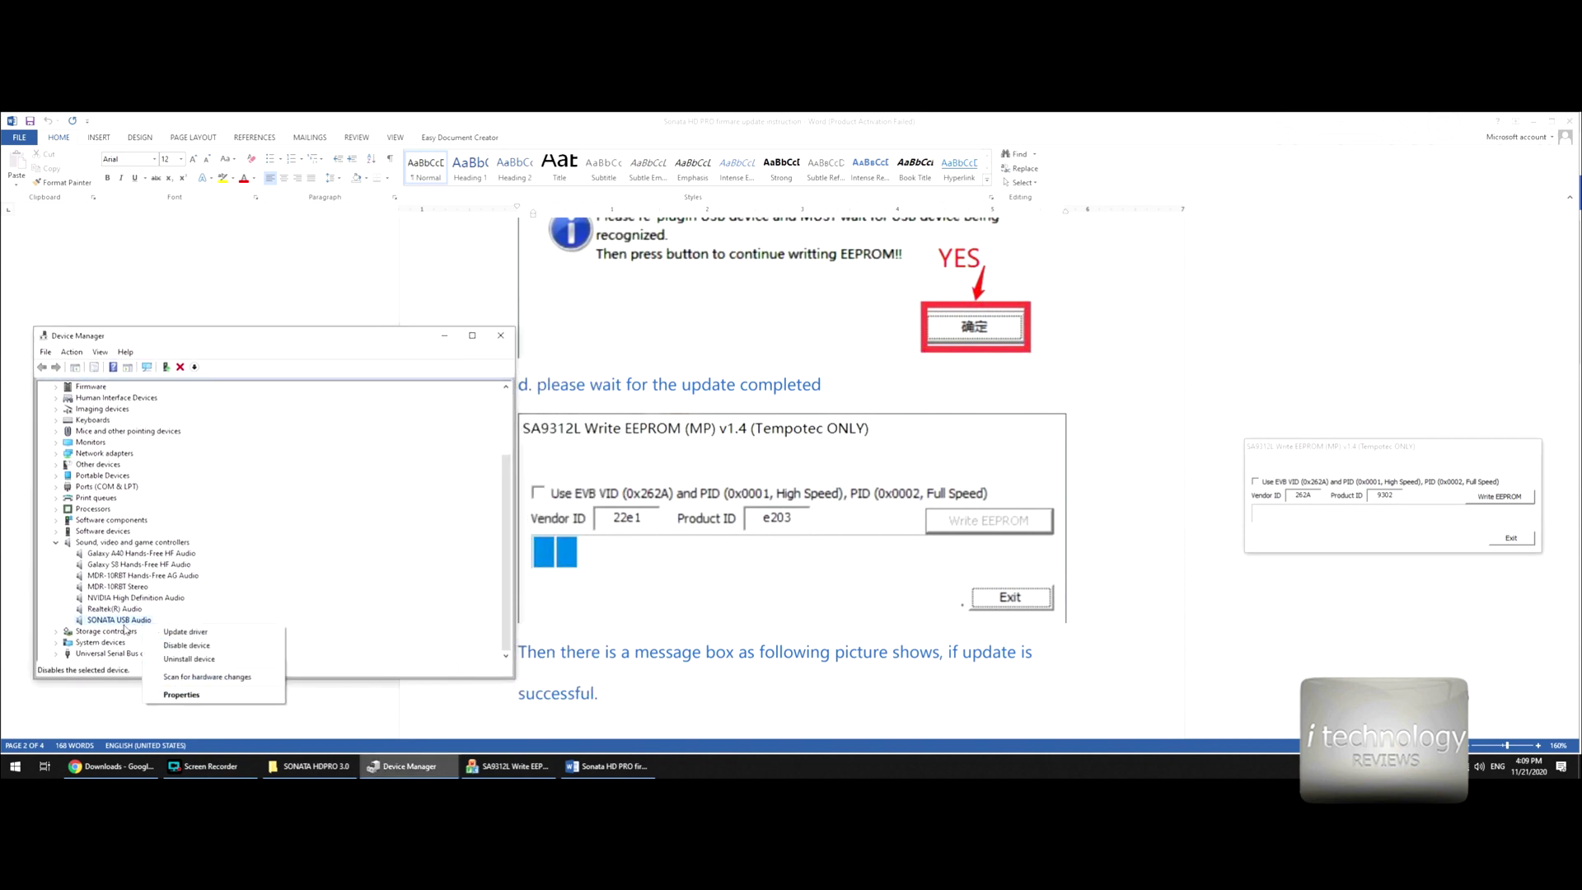
pyautogui.click(181, 695)
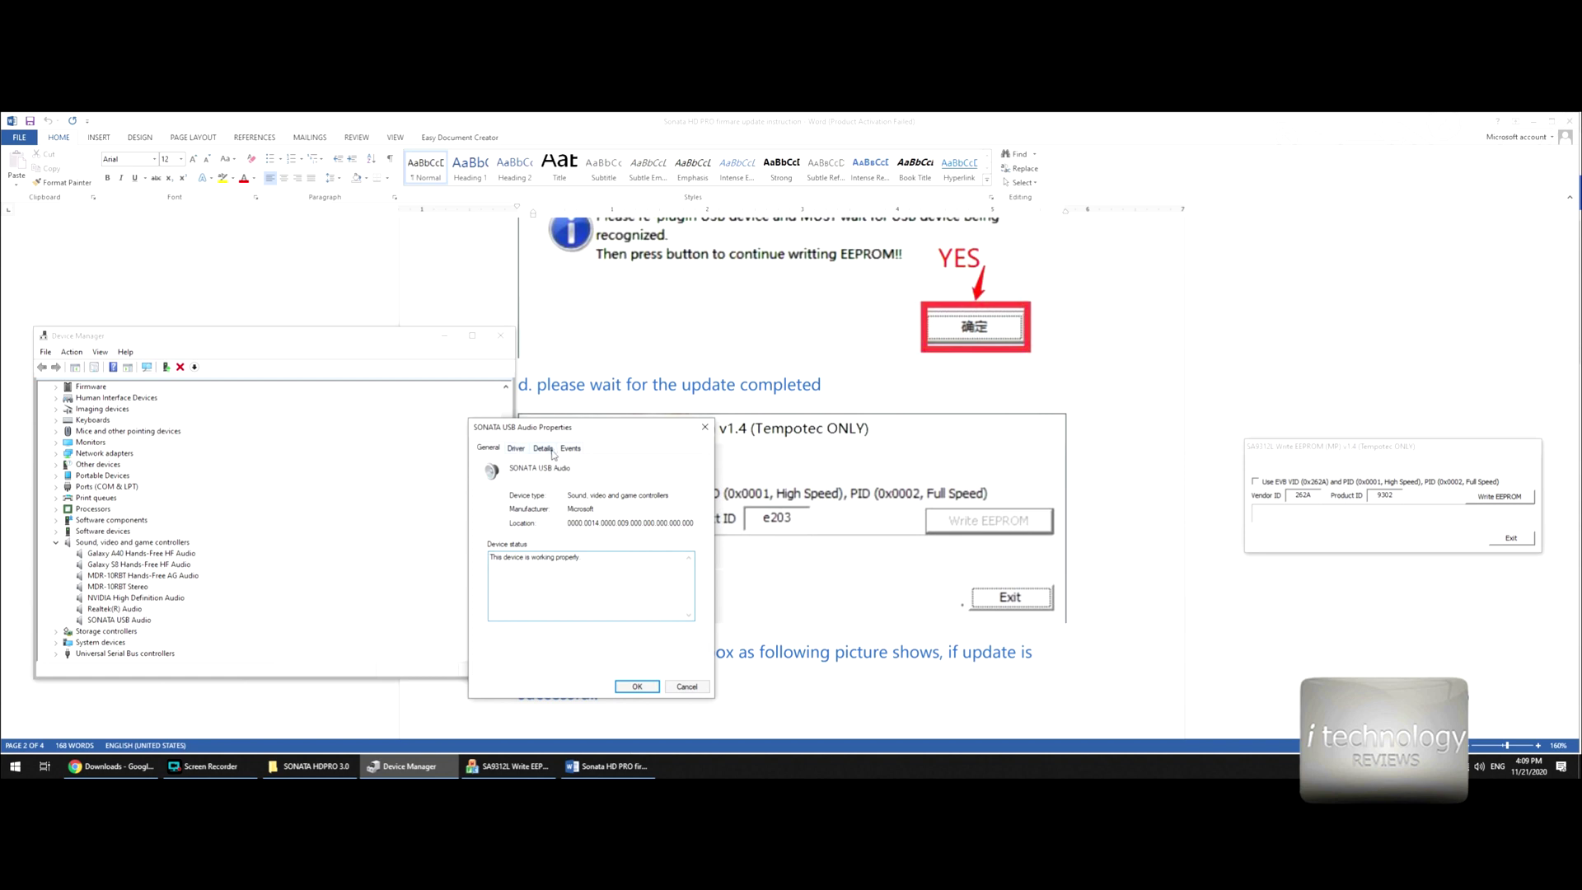
pyautogui.click(554, 450)
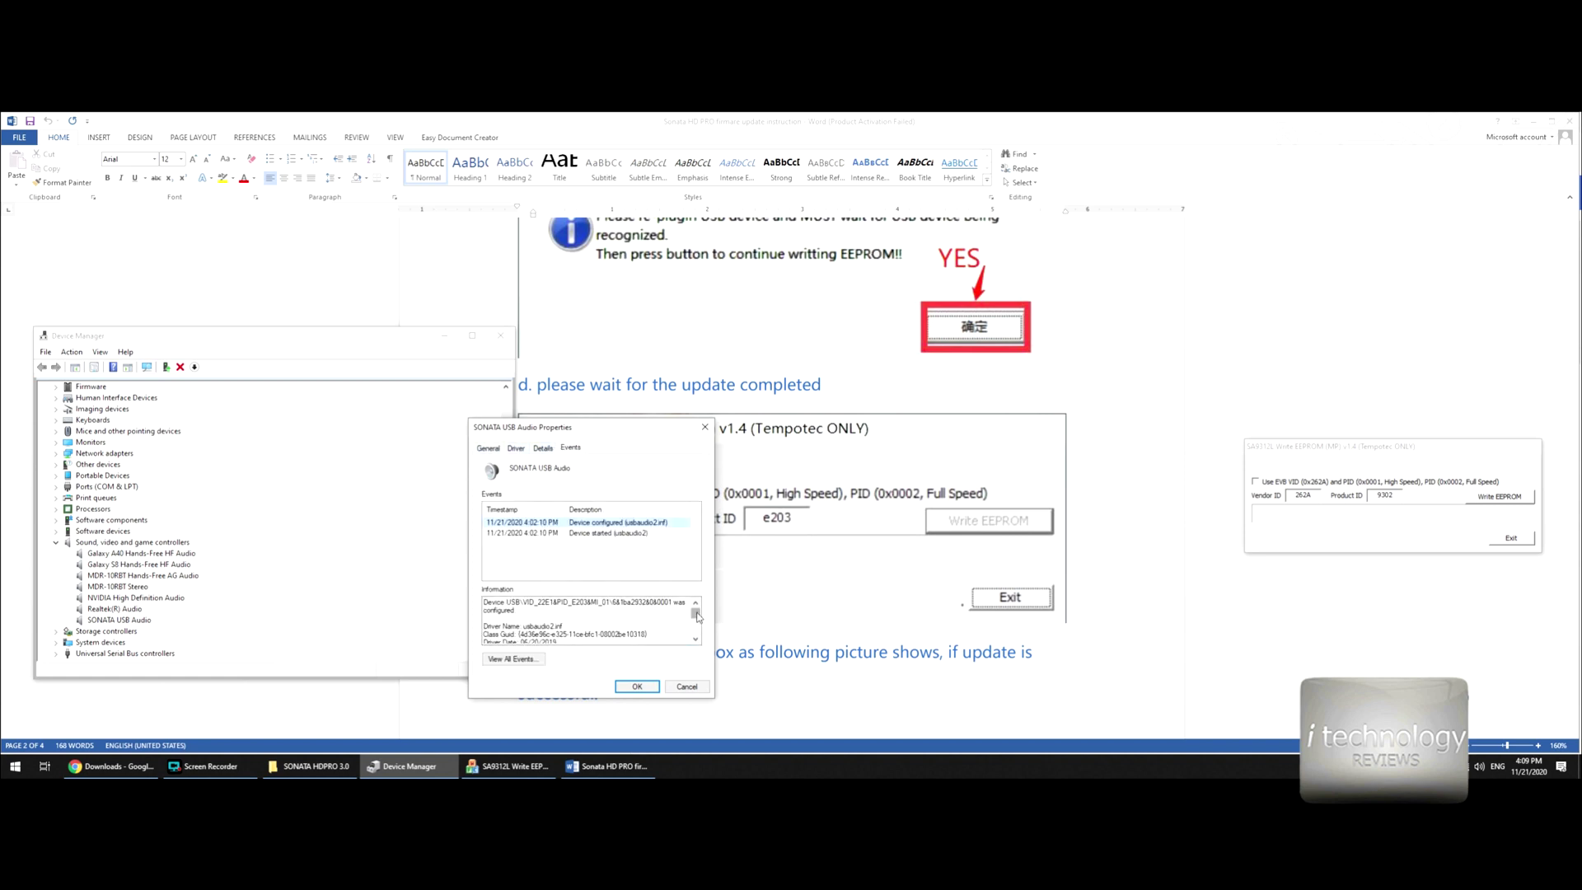
pyautogui.moveTo(697, 613); pyautogui.dragTo(698, 634)
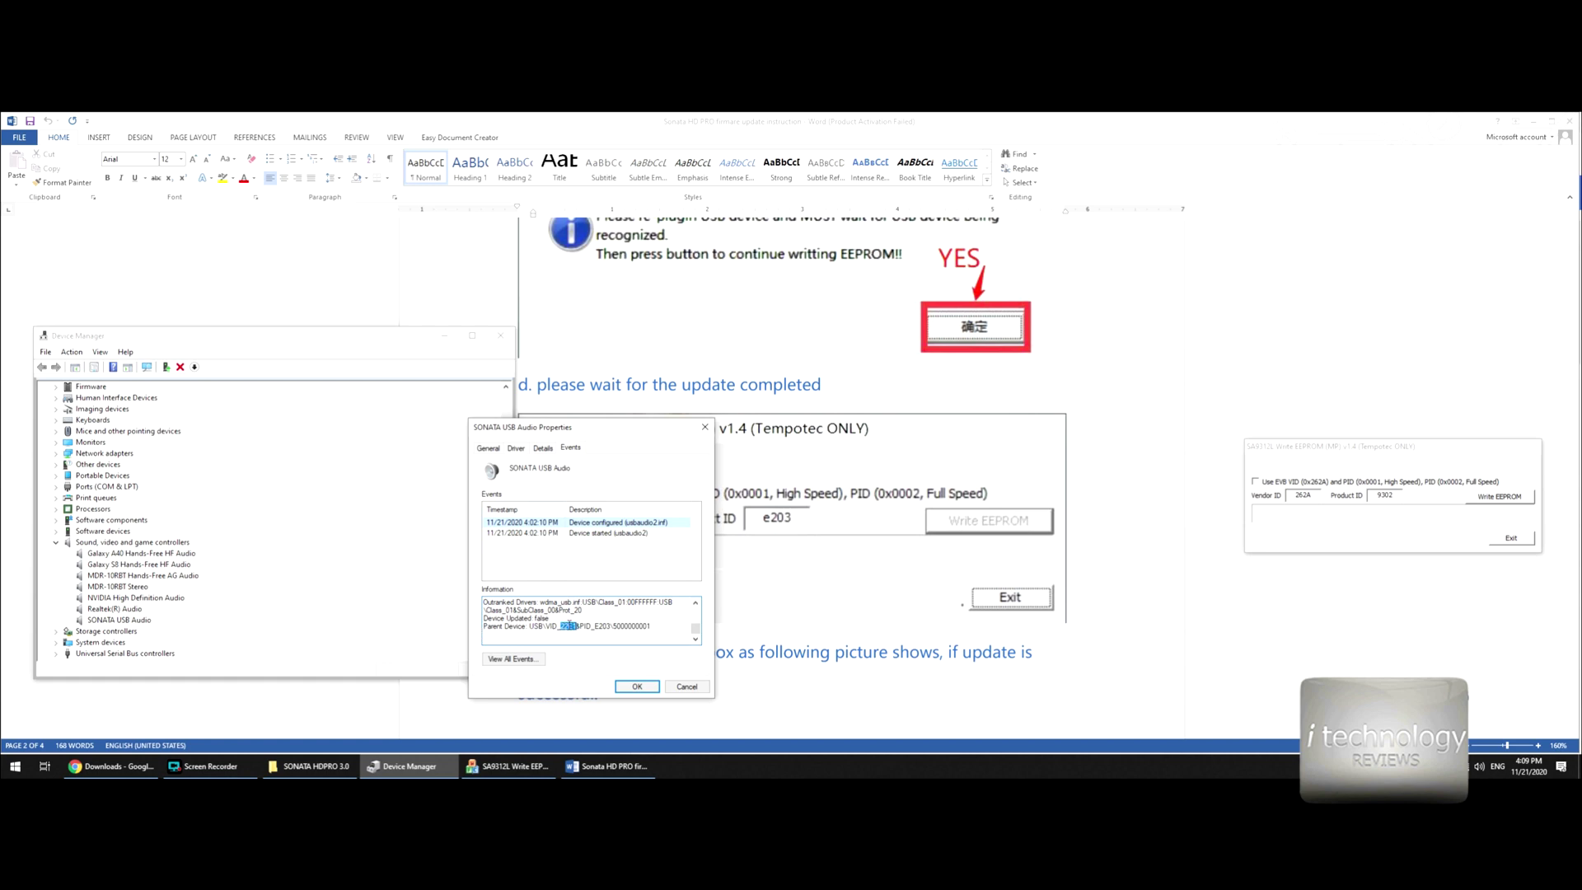
# Copy vendor ID 22E1 from the event details and paste it into the Vendor ID field
pyautogui.rightClick(569, 625)
pyautogui.click(614, 529)
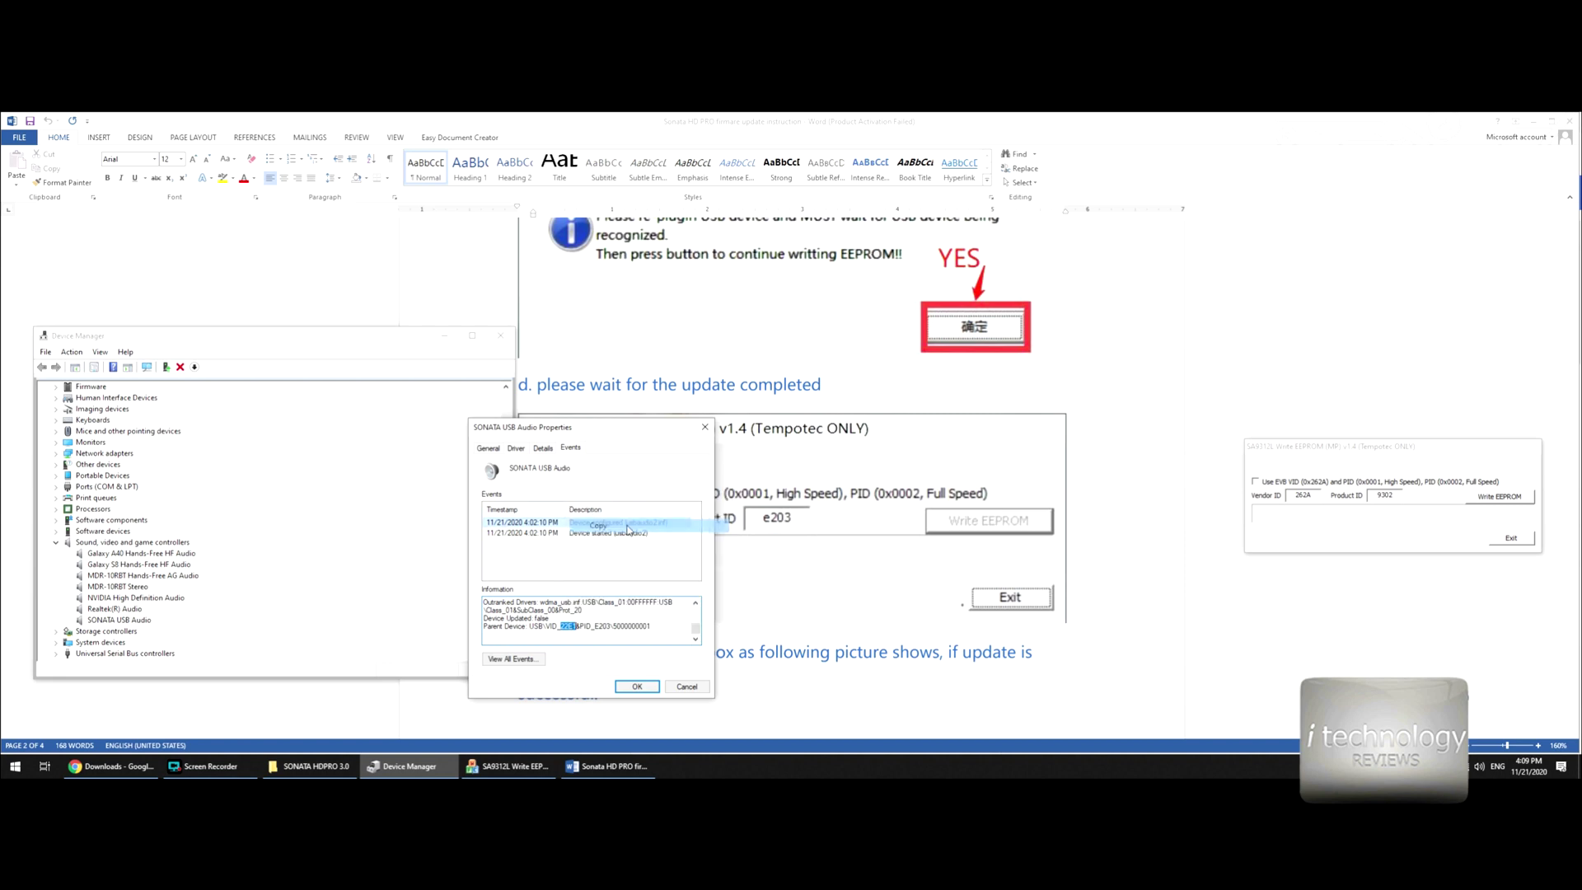
pyautogui.click(1316, 495)
pyautogui.rightClick(1308, 495)
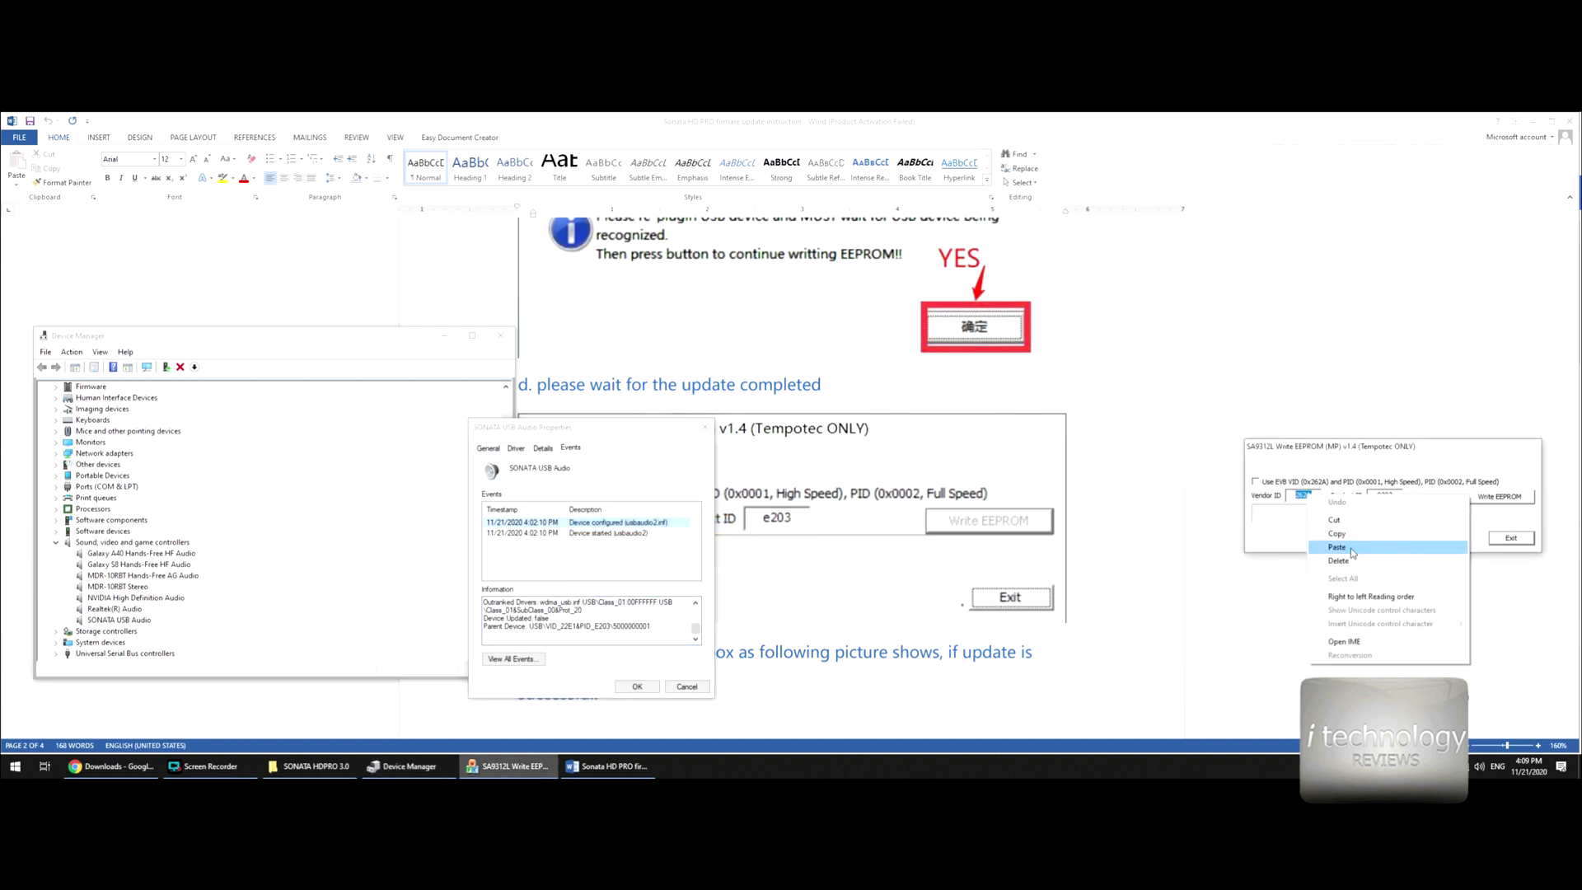
pyautogui.click(1352, 552)
# Return to the SONATA USB Audio properties and copy product ID E203 from the event details
pyautogui.click(954, 451)
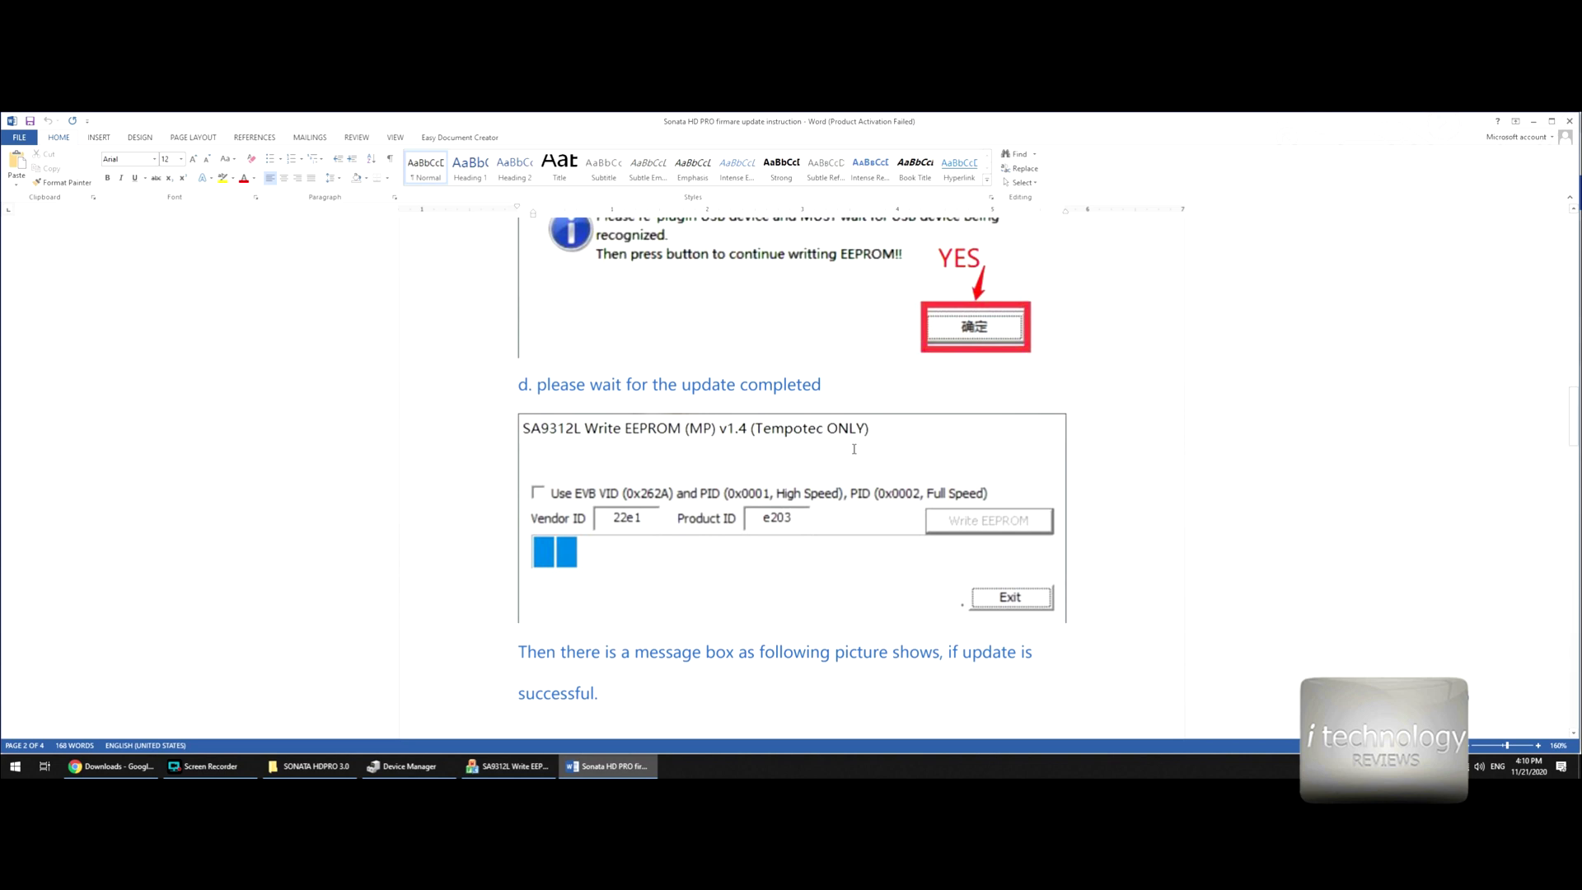
pyautogui.scroll(15, 791, 449)
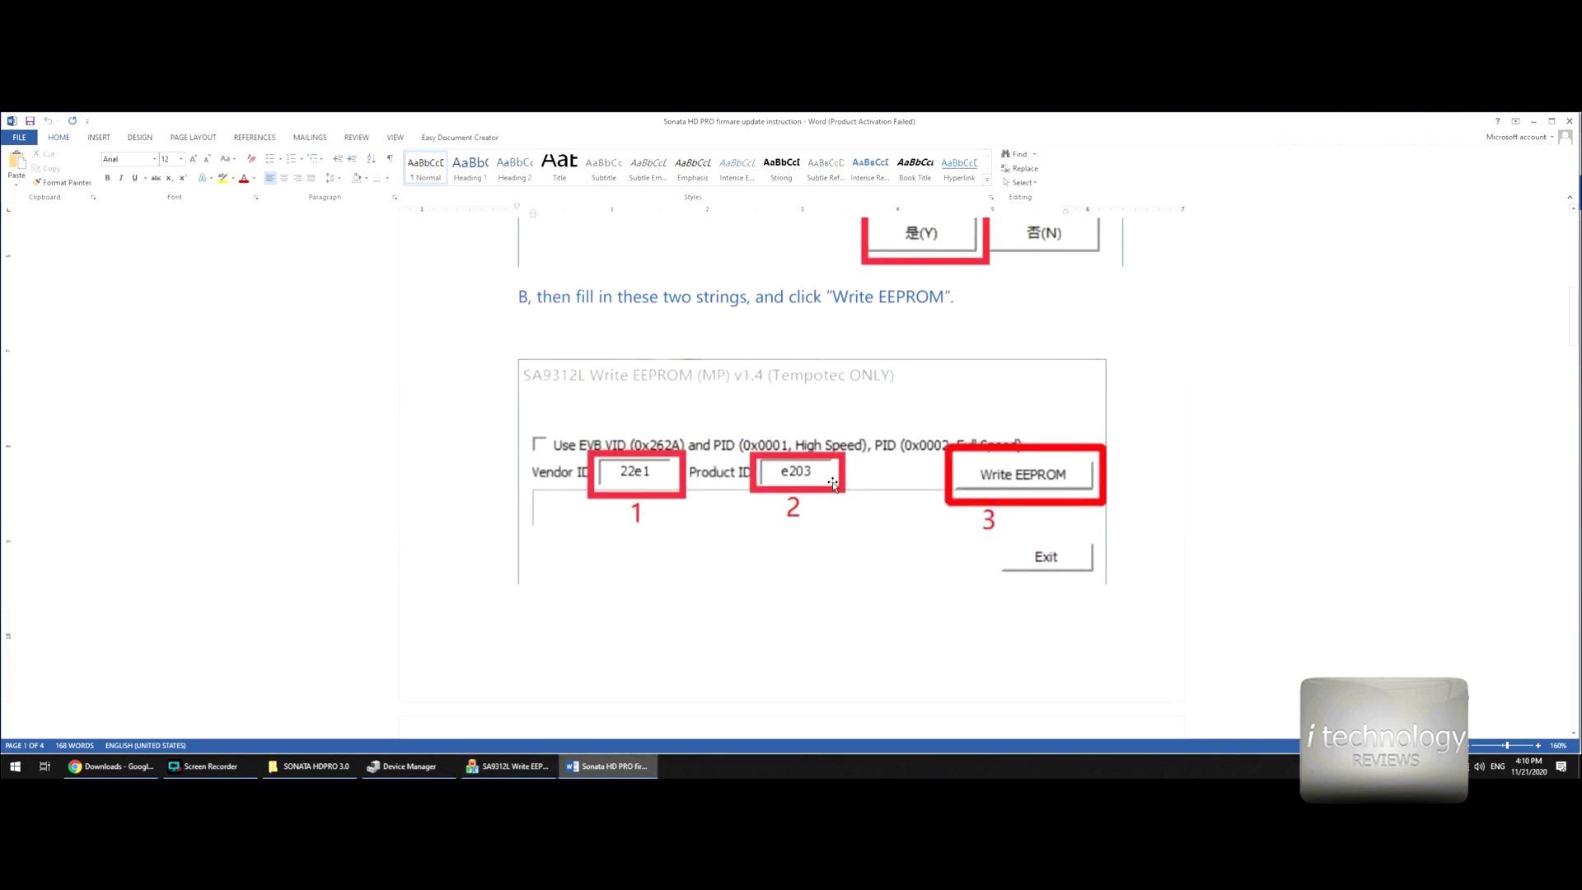
pyautogui.click(410, 769)
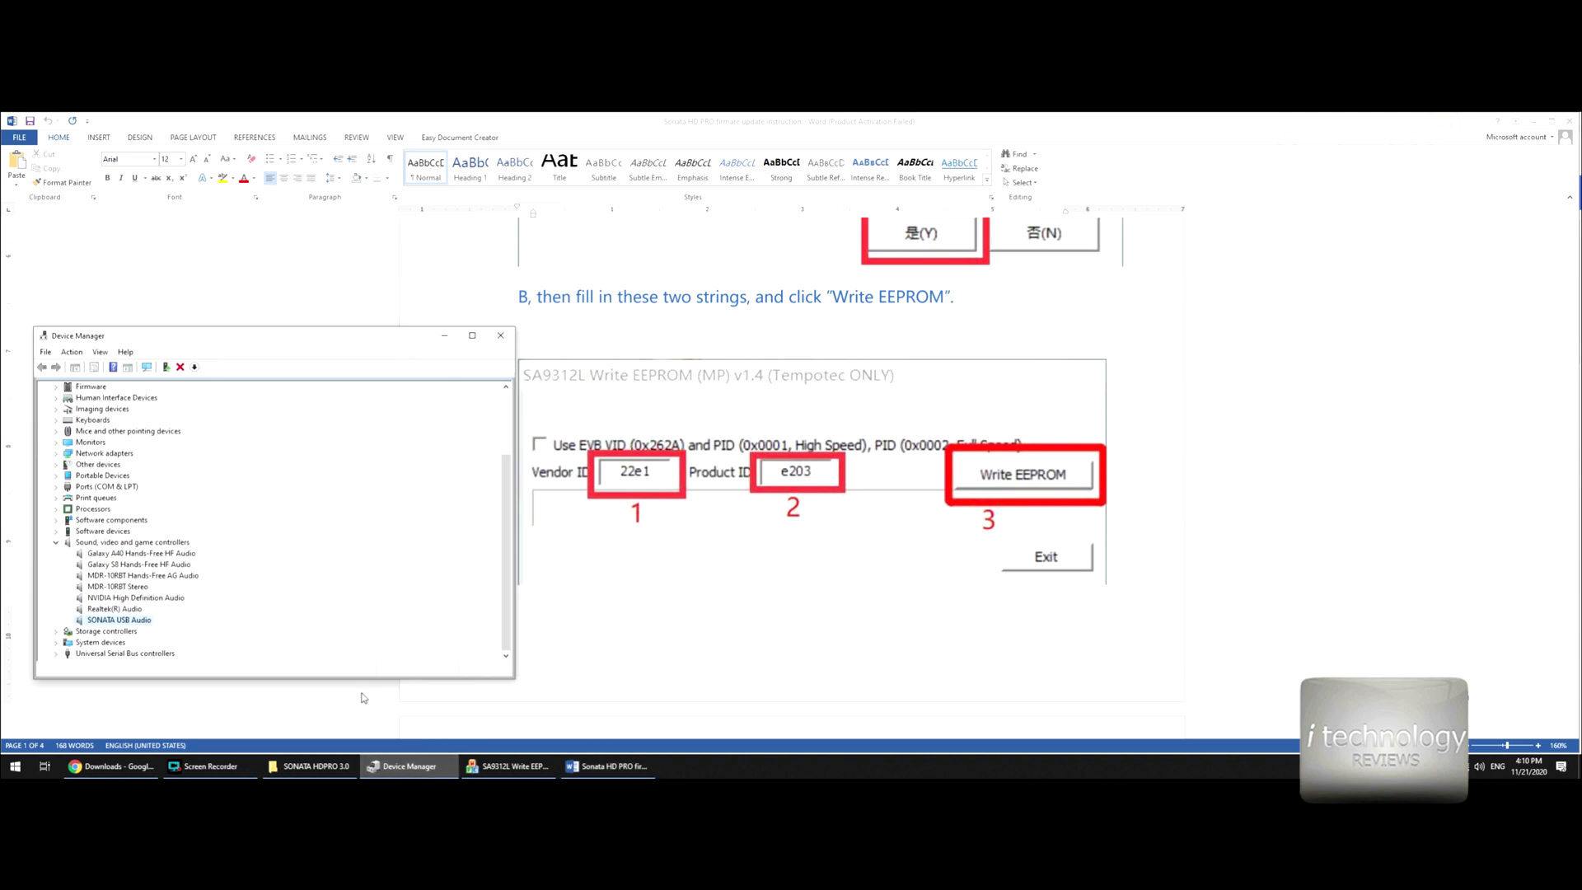
pyautogui.click(509, 767)
pyautogui.hotkey('alt', 'Tab')
pyautogui.hotkey('alt', 'Tab')
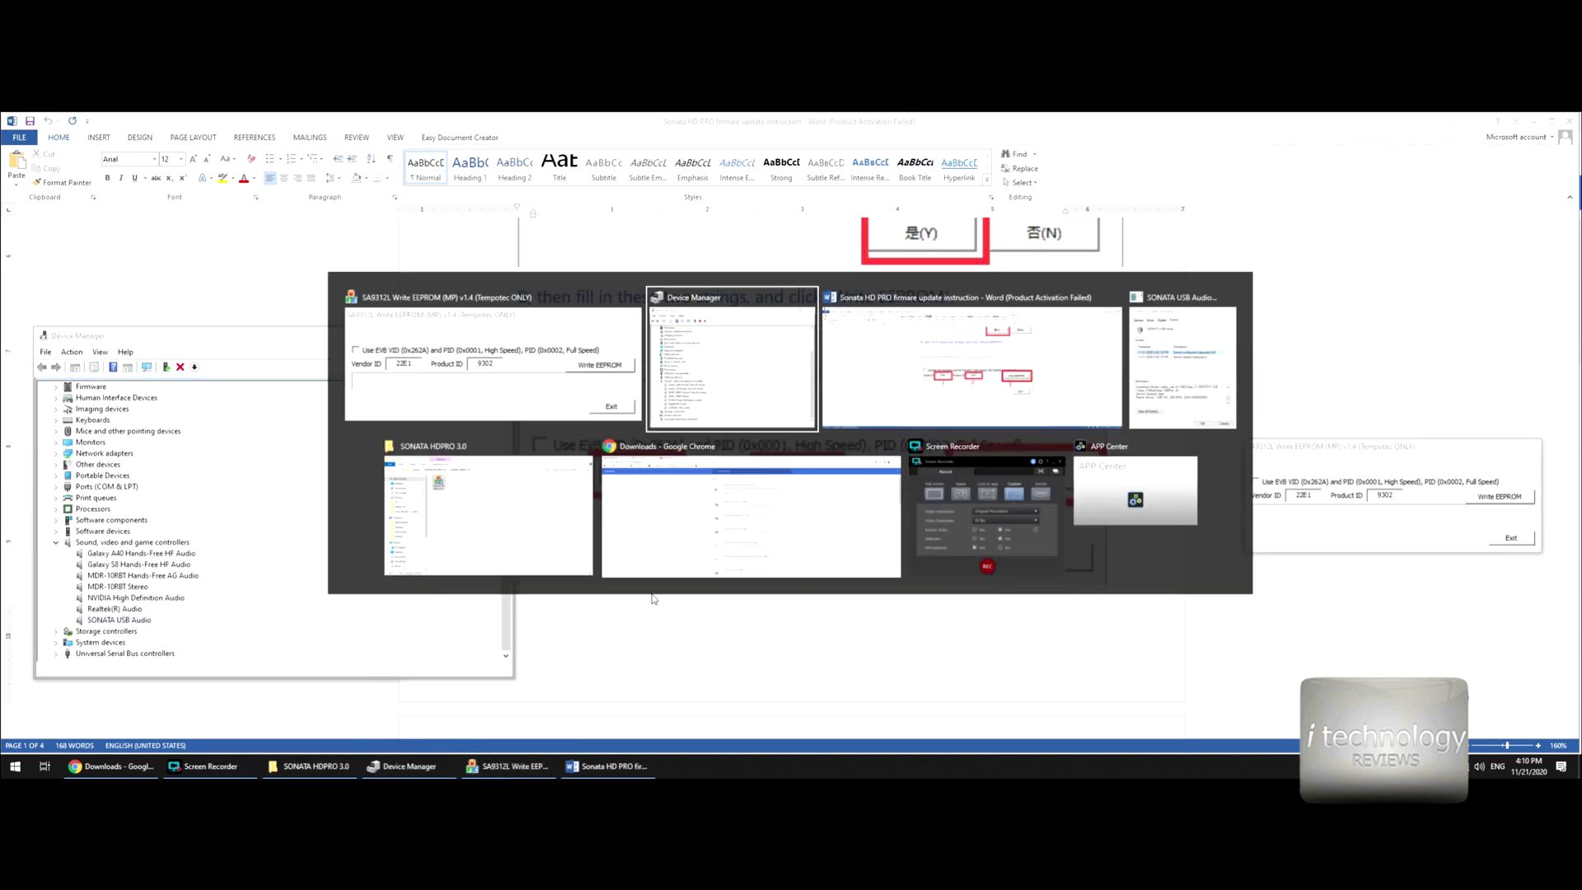
pyautogui.hotkey('alt', 'Tab')
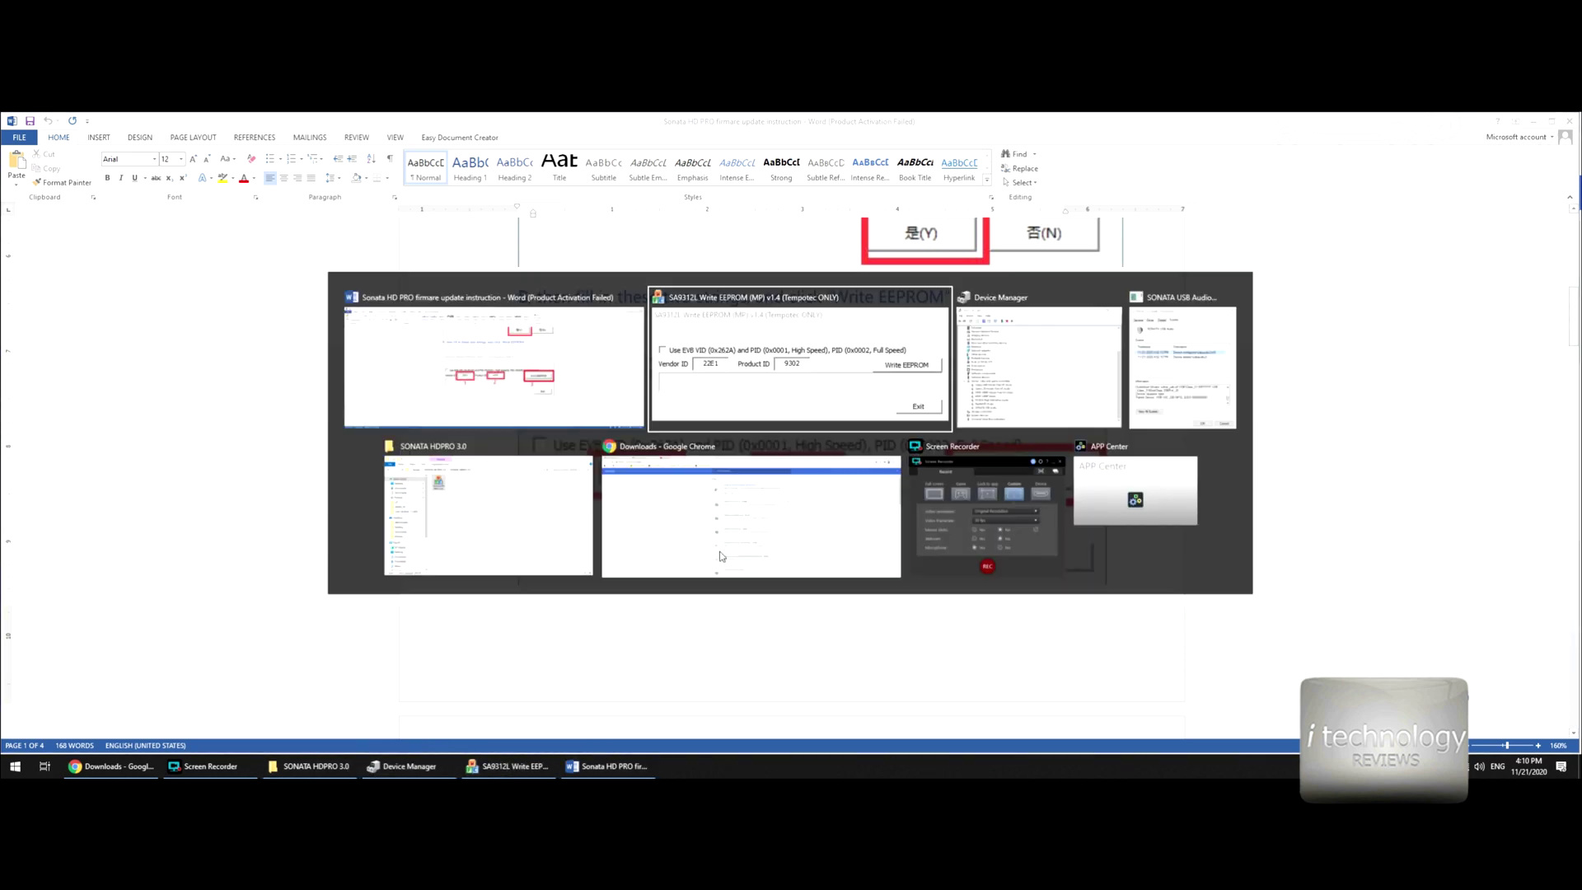
pyautogui.hotkey('alt', 'Tab')
pyautogui.hotkey('alt', 'Tab')
pyautogui.click(625, 627)
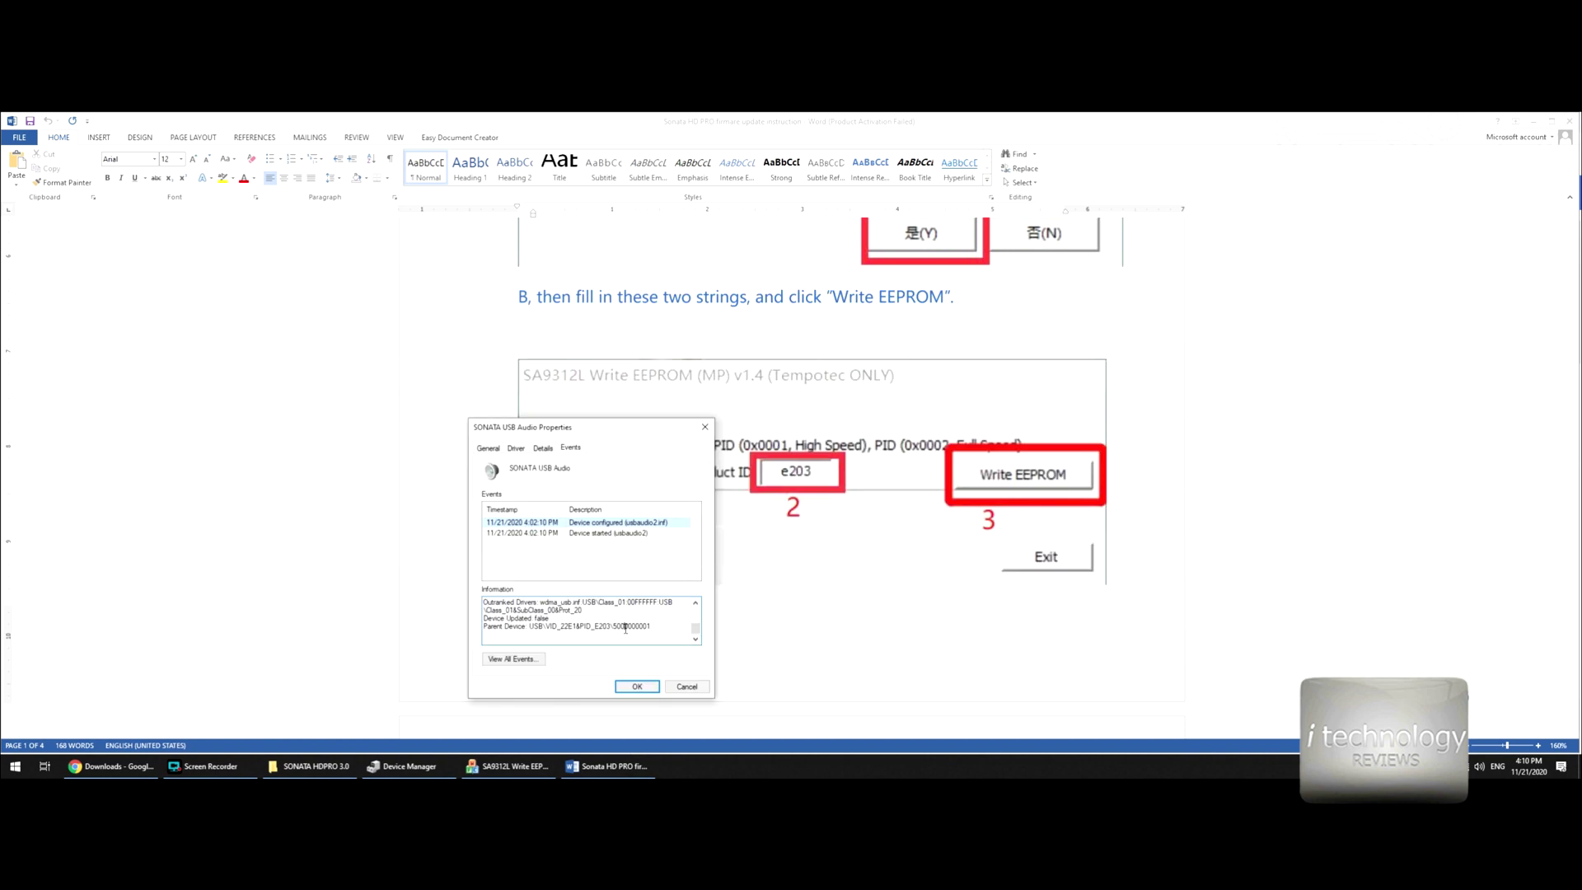
pyautogui.doubleClick(595, 623)
pyautogui.rightClick(604, 626)
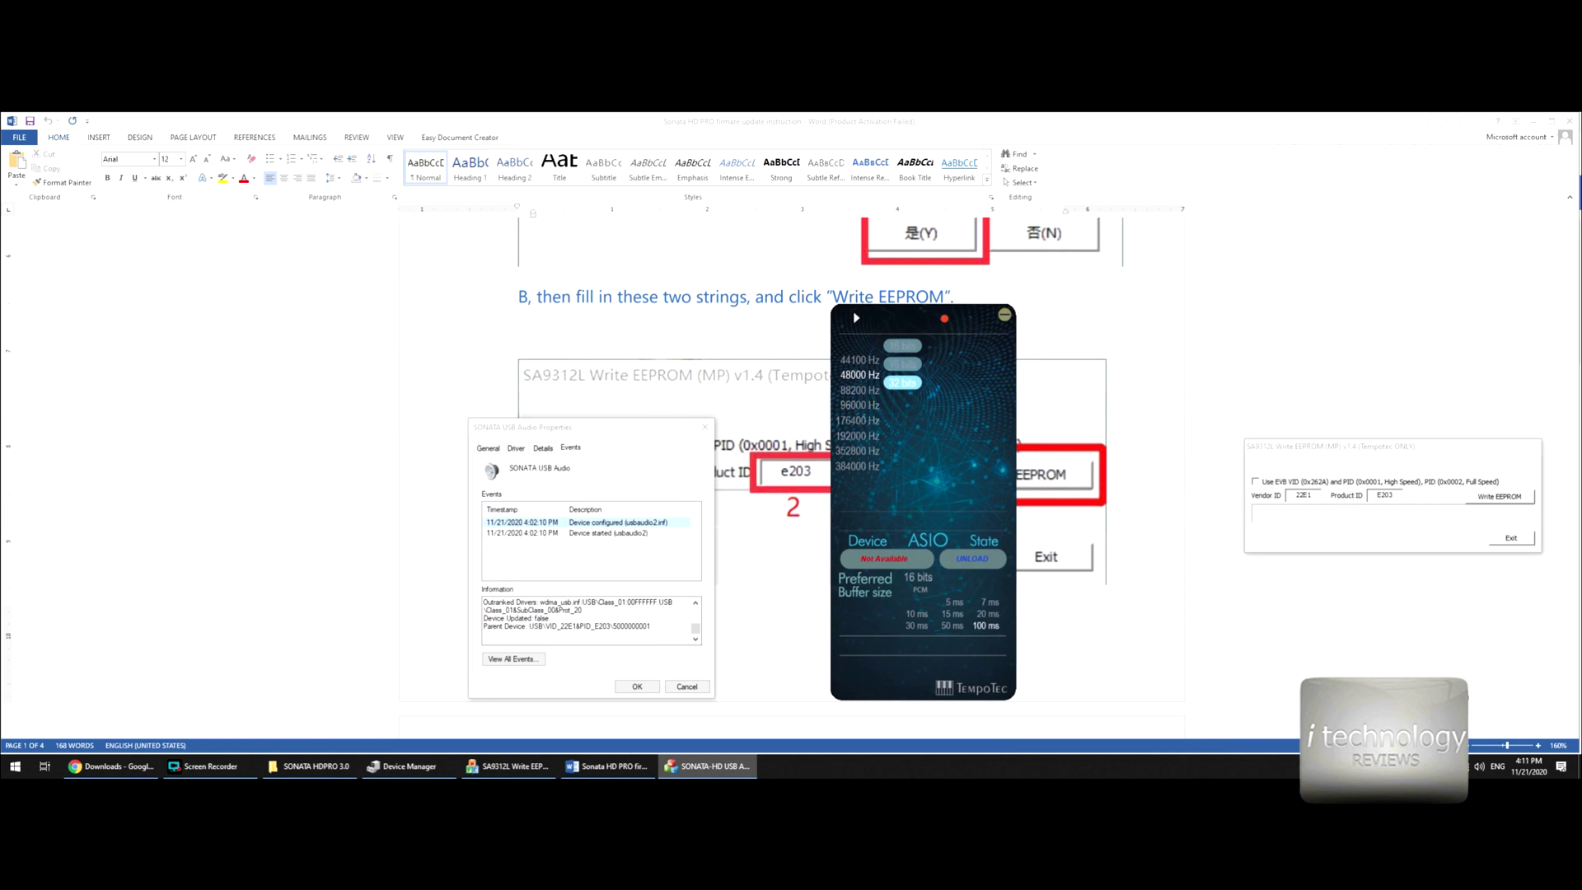
# Move the SONATA-HD USB Audio panel slightly to the right
pyautogui.moveTo(905, 321); pyautogui.dragTo(941, 331)
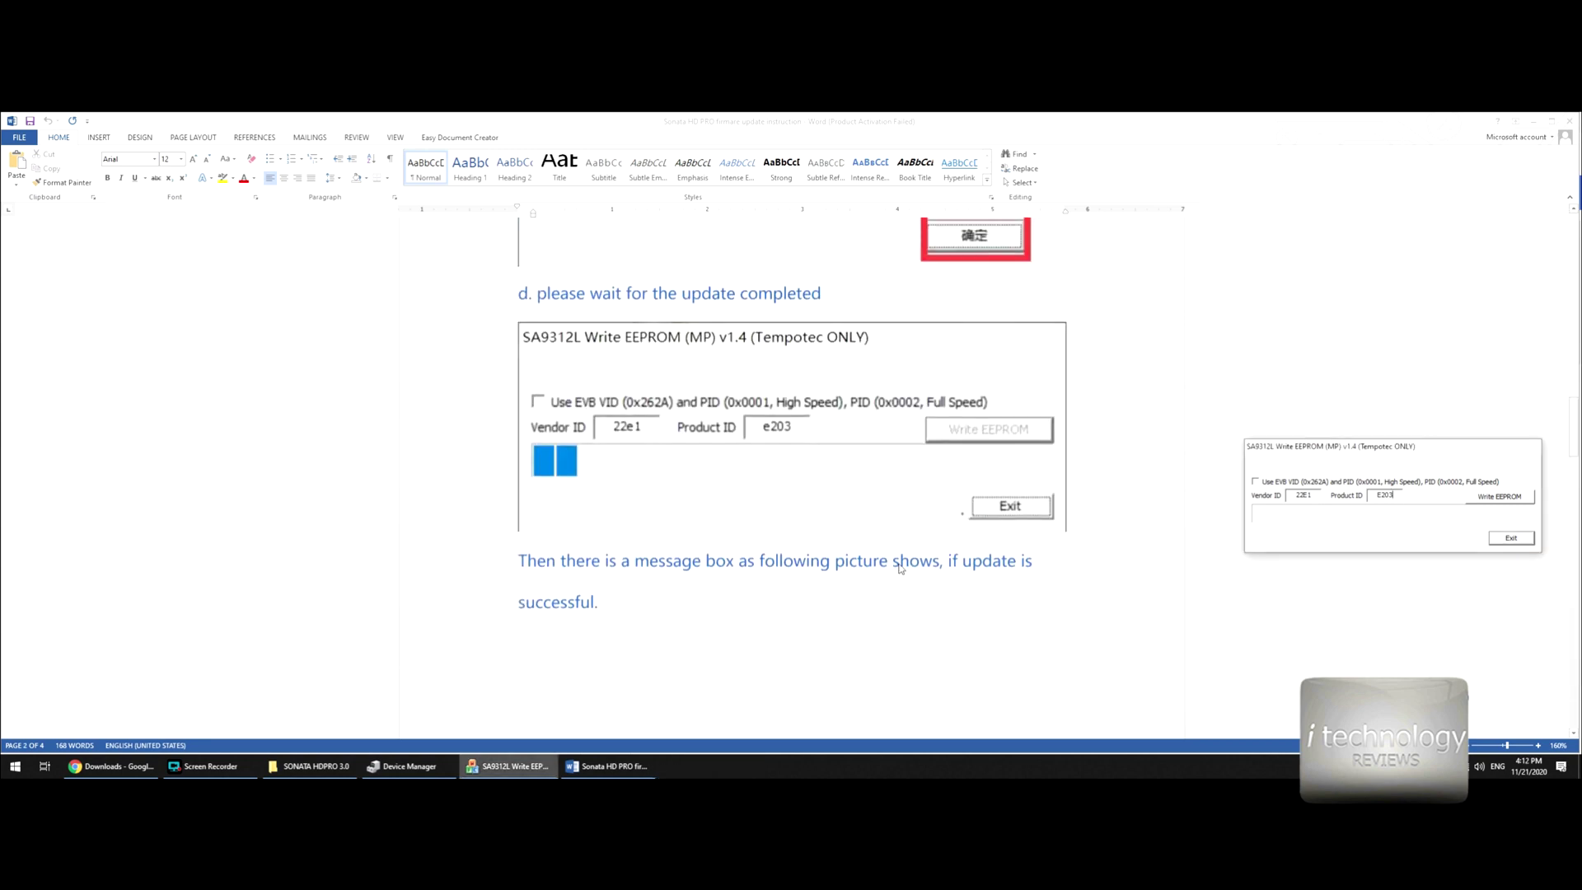
# Write the EEPROM with vendor ID 22E1 and product ID E203, confirm success, and exit the tool
pyautogui.scroll(1, 907, 577)
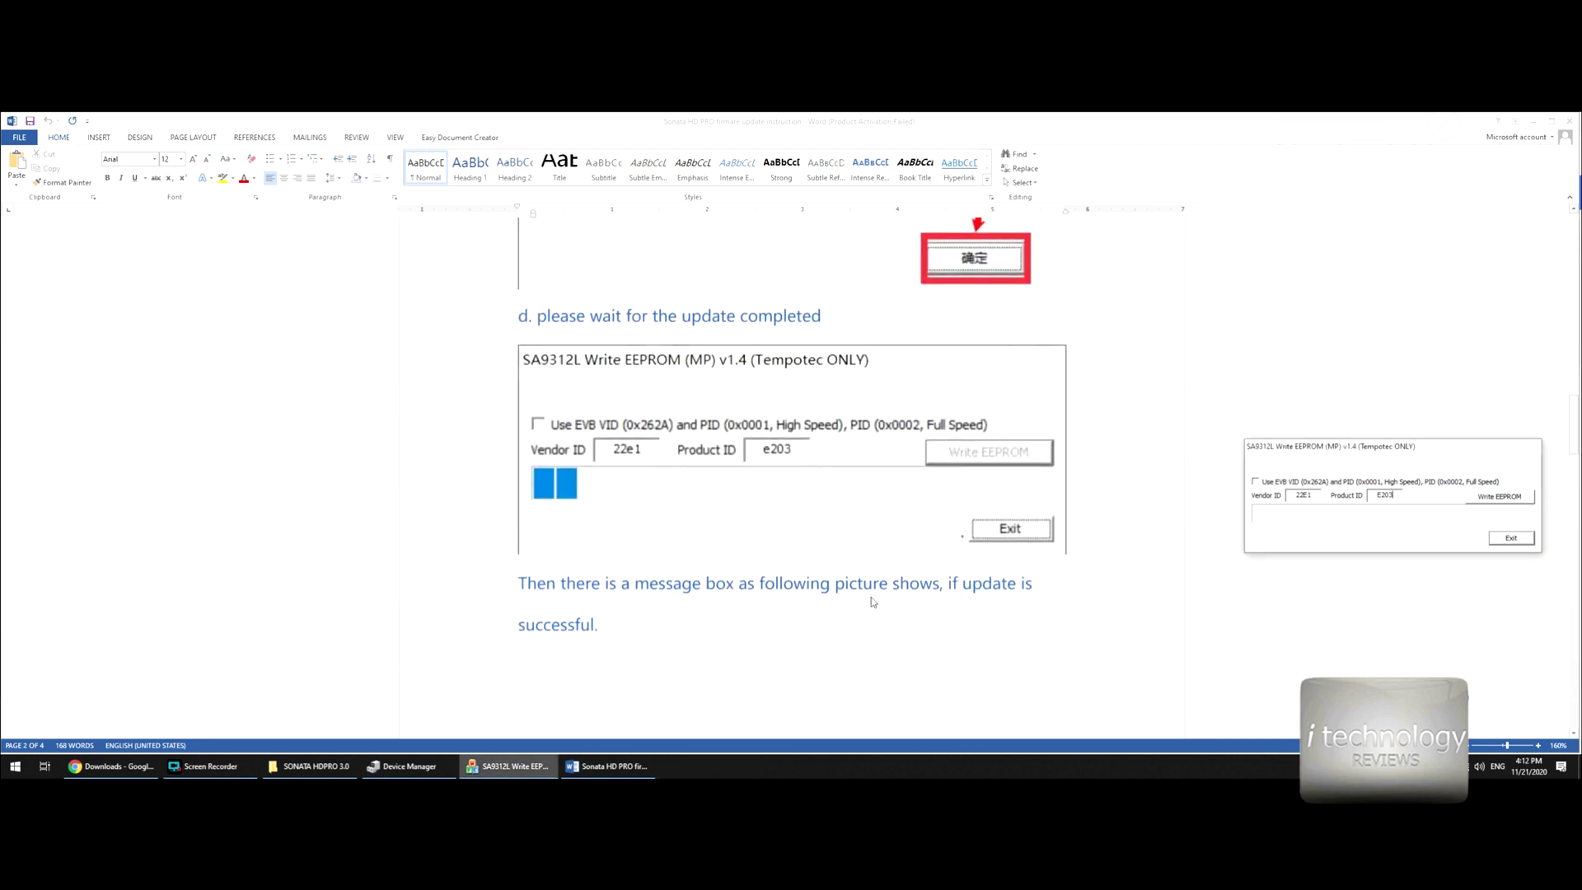
pyautogui.click(1497, 497)
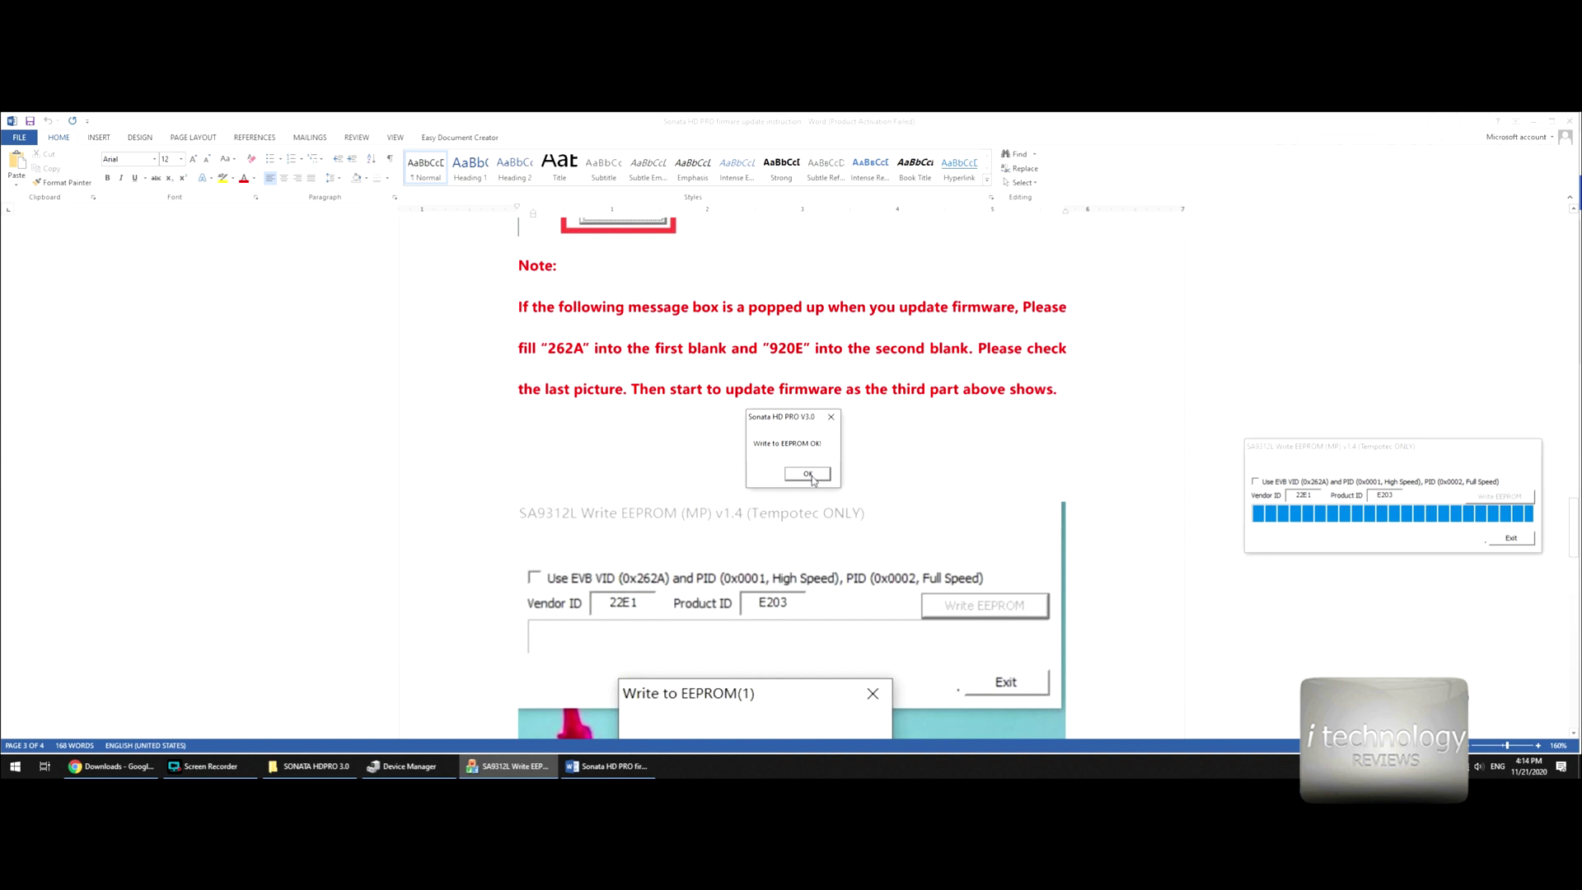
pyautogui.click(806, 475)
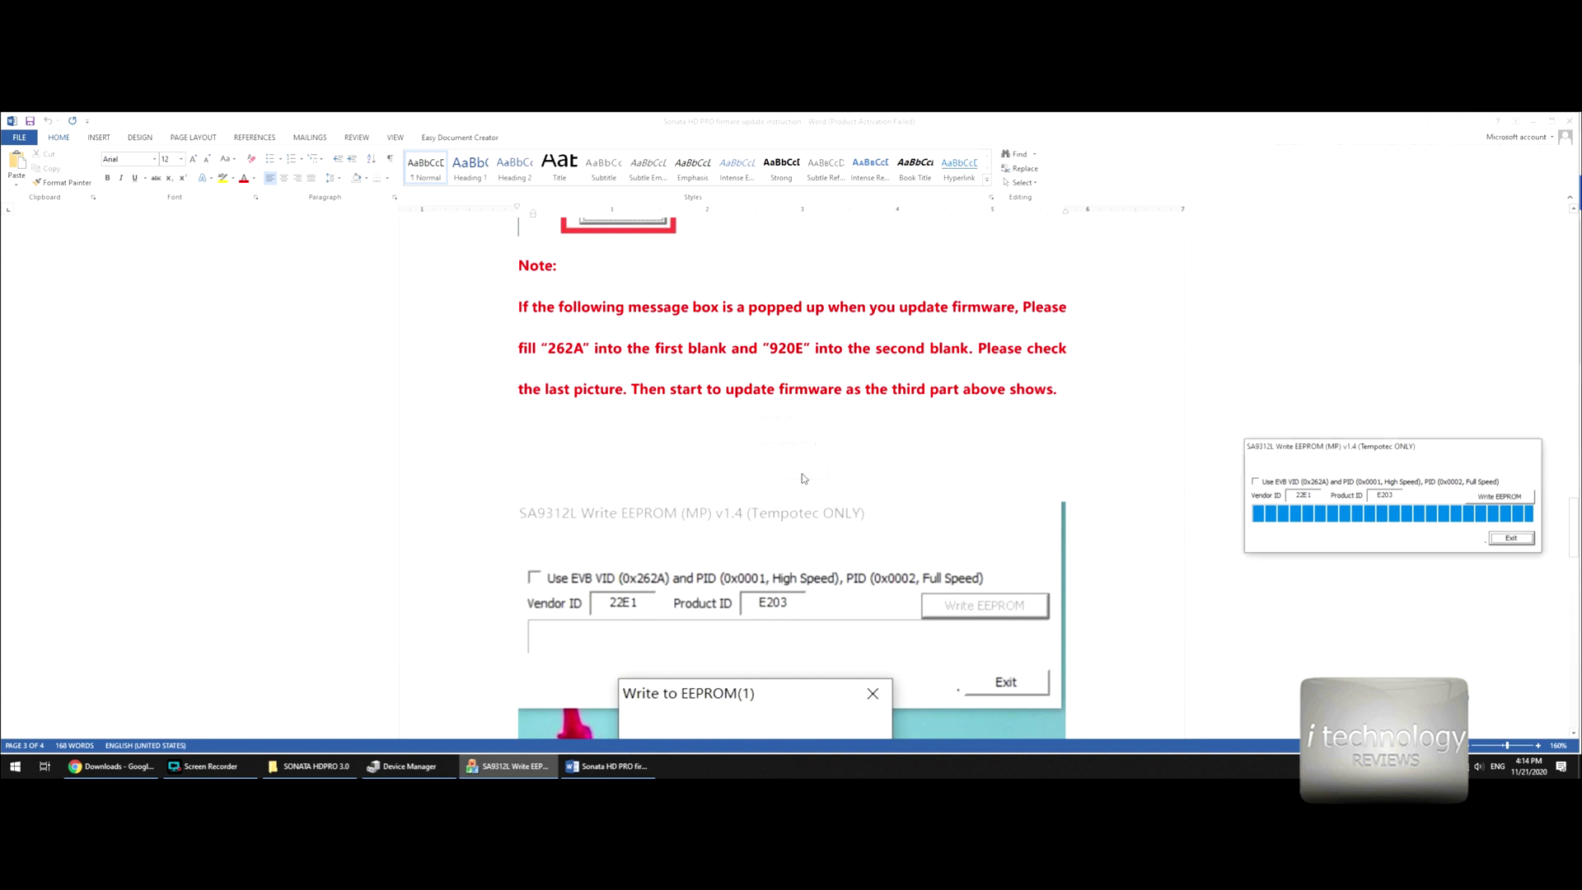
pyautogui.scroll(-5, 819, 601)
pyautogui.scroll(1, 819, 601)
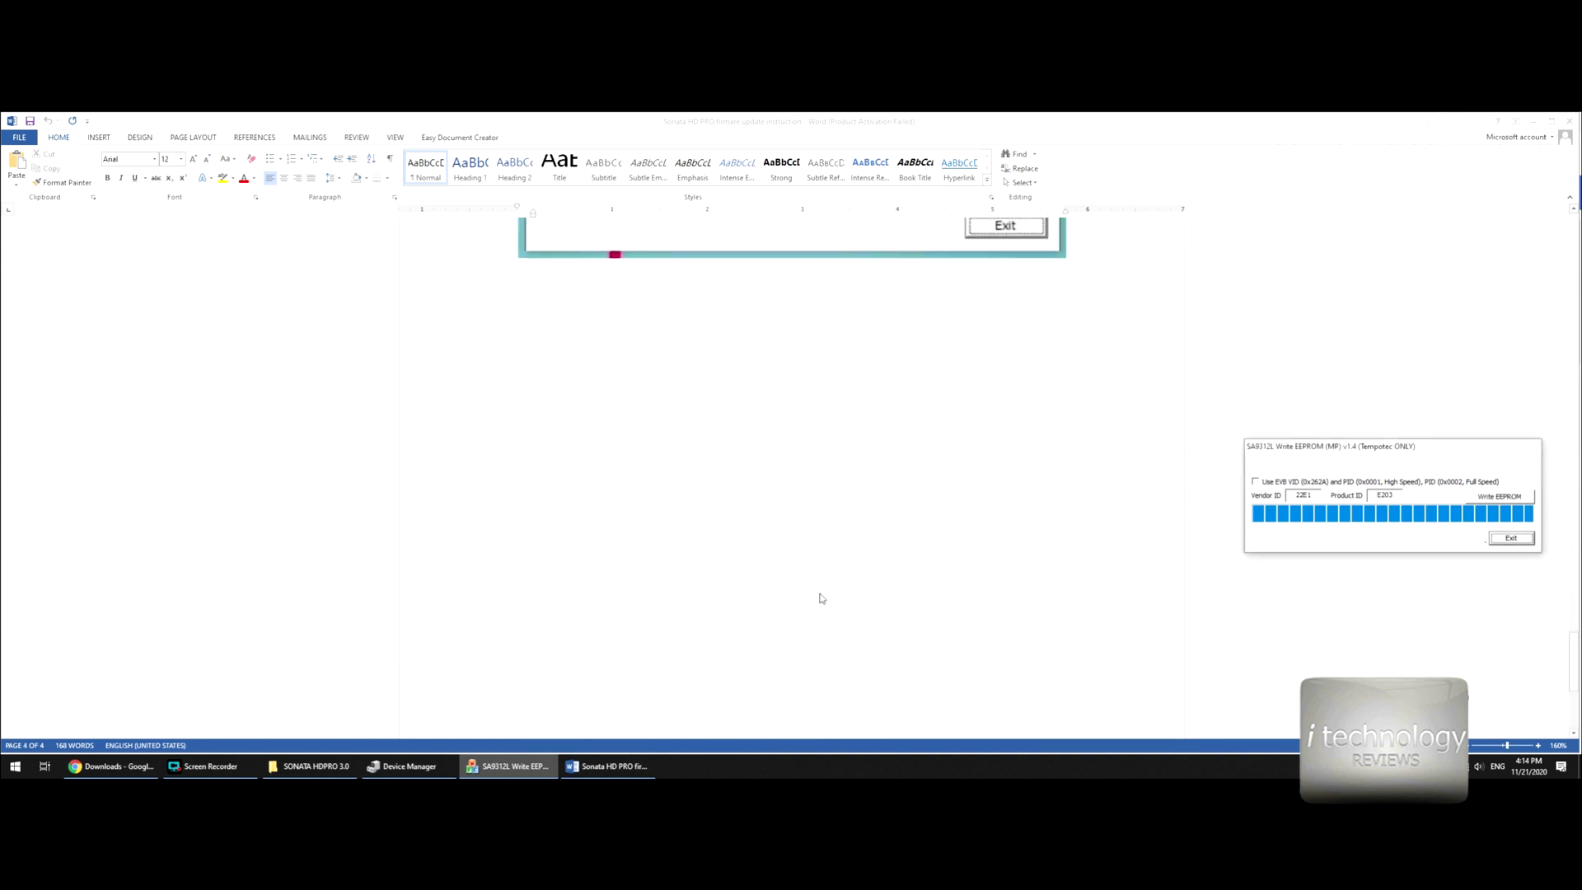
pyautogui.scroll(-1, 819, 601)
pyautogui.click(1509, 538)
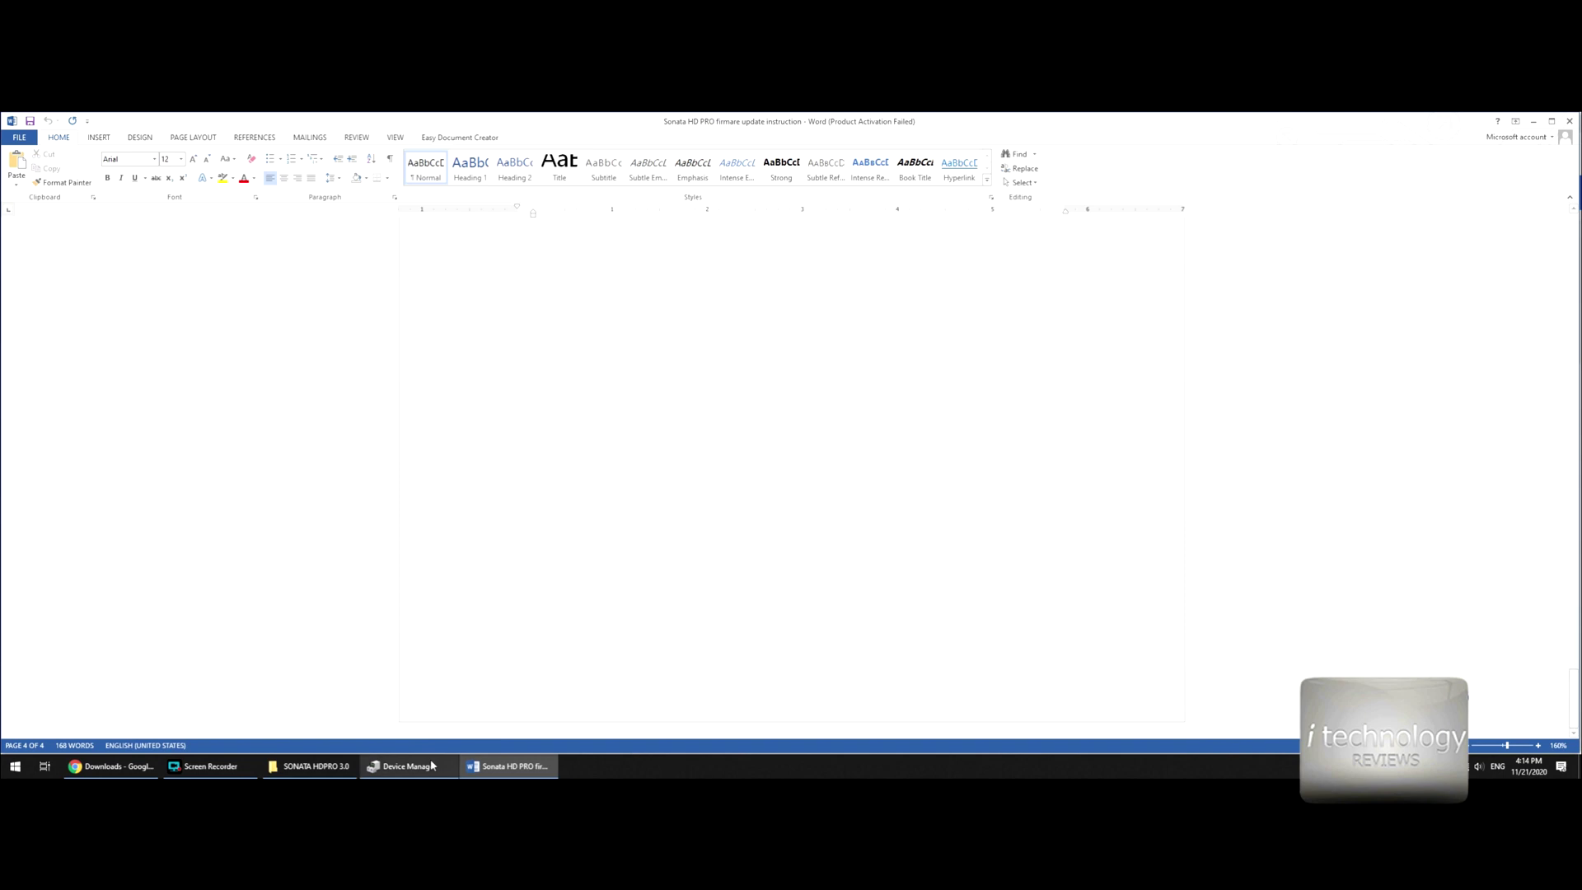
pyautogui.click(511, 766)
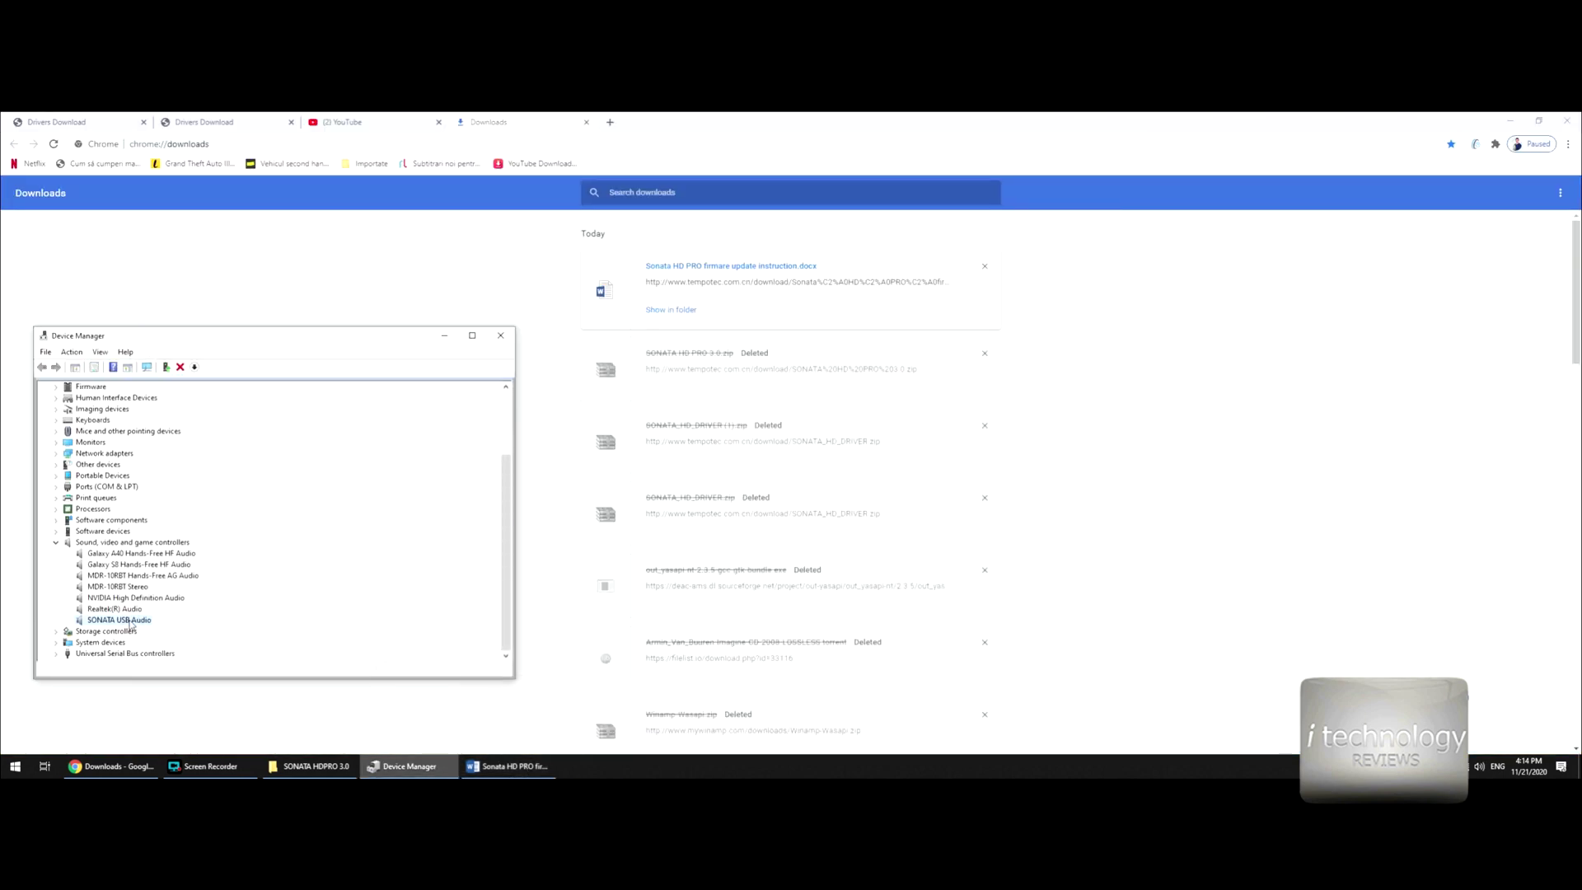
# Reopen the SONATA USB Audio properties and recheck the Events tab information
pyautogui.rightClick(140, 622)
pyautogui.click(168, 690)
pyautogui.click(569, 447)
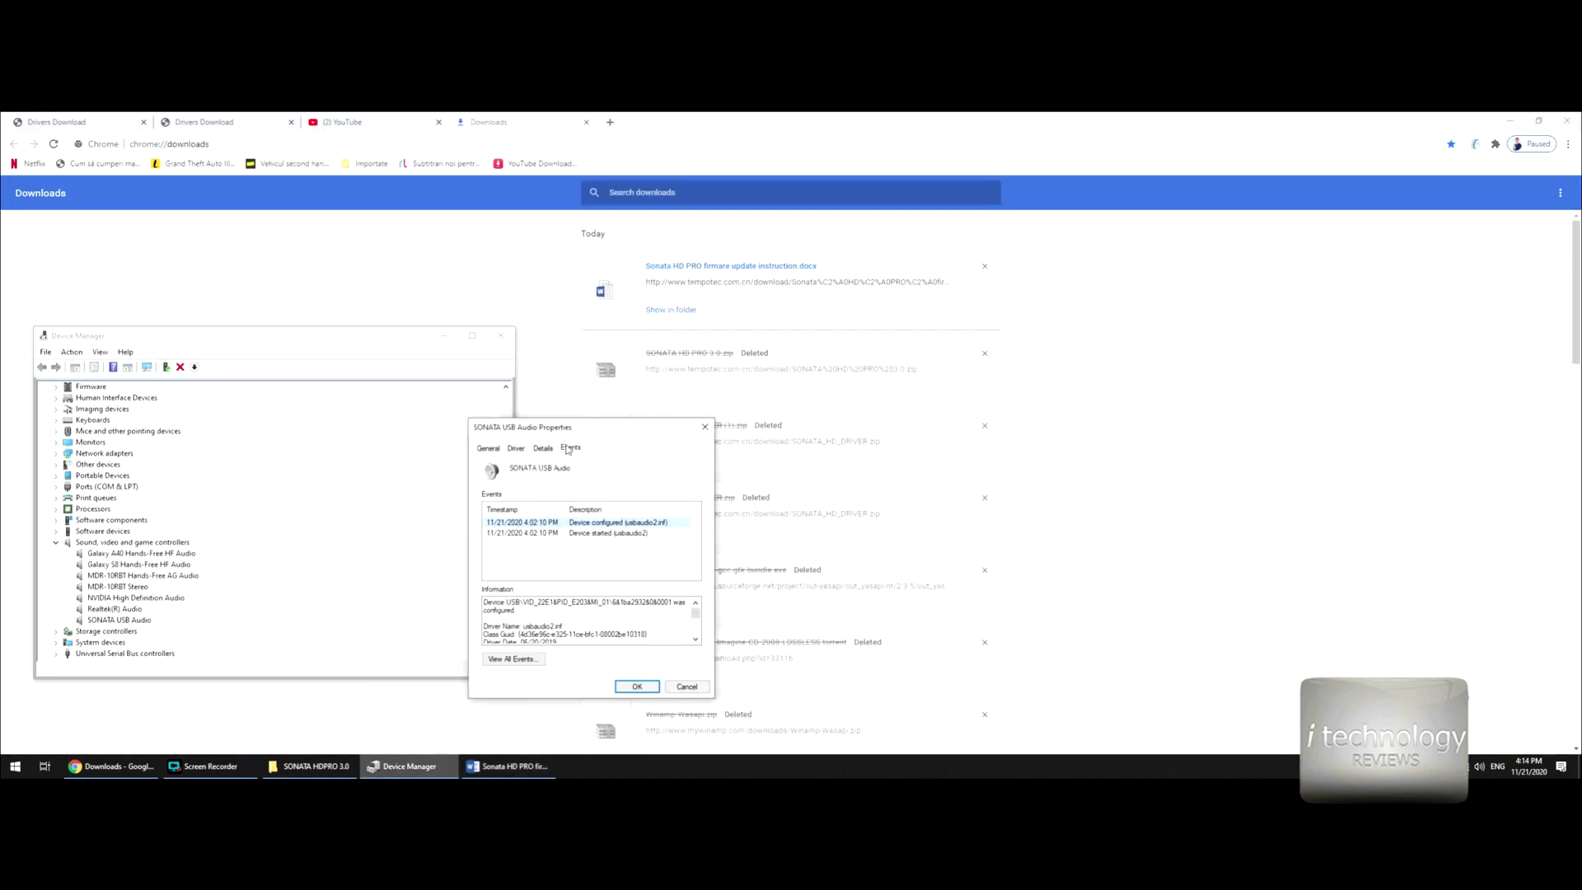
pyautogui.click(697, 641)
pyautogui.click(697, 641)
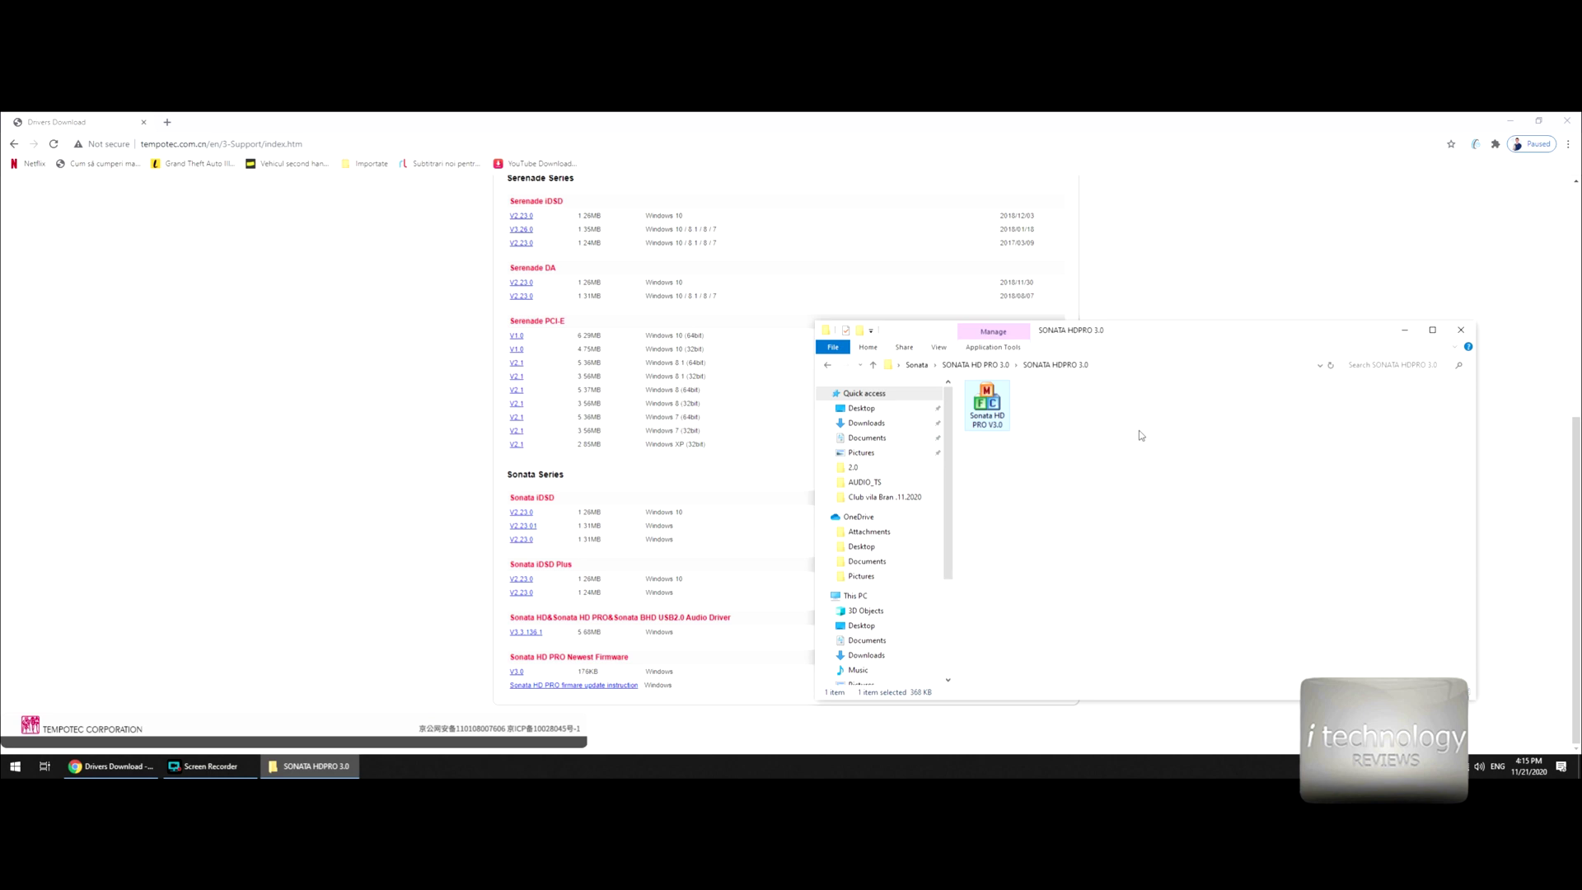
# Close the SONATA HDPRO 3.0 folder window to return to the TempoTec driver download page
pyautogui.click(1461, 330)
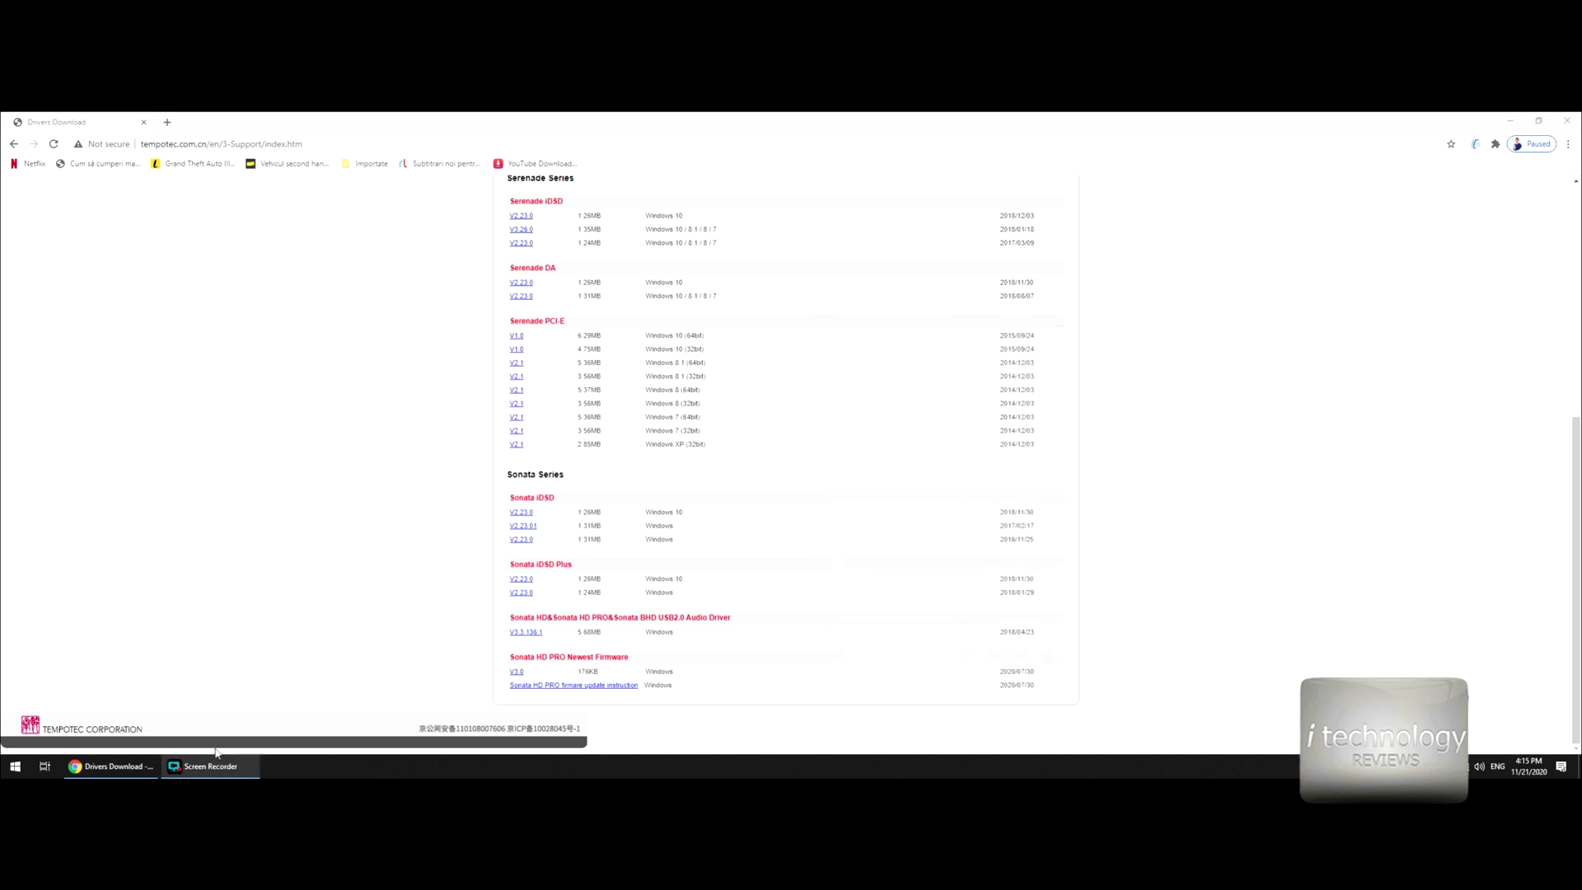